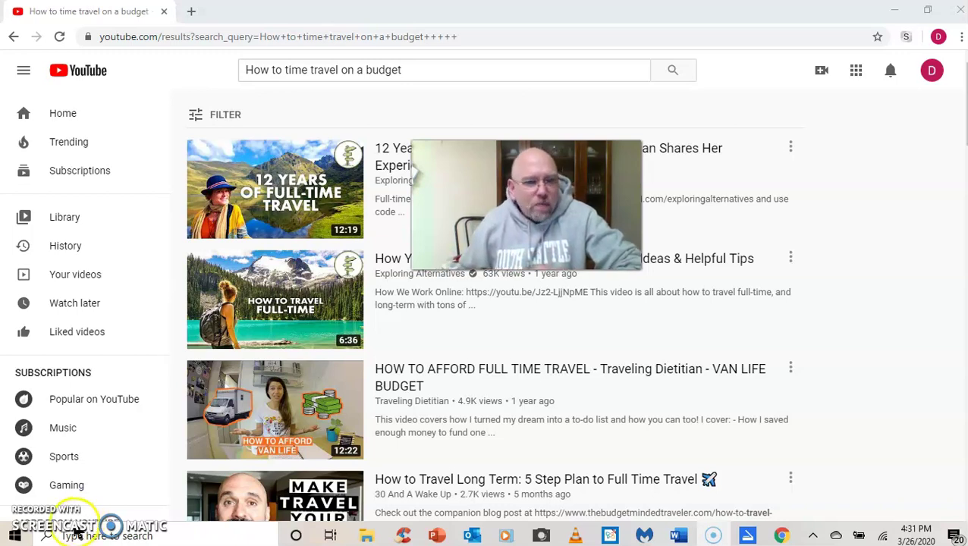
Open the account menu from the profile avatar at the top right of YouTube.
mouse_move(422, 449)
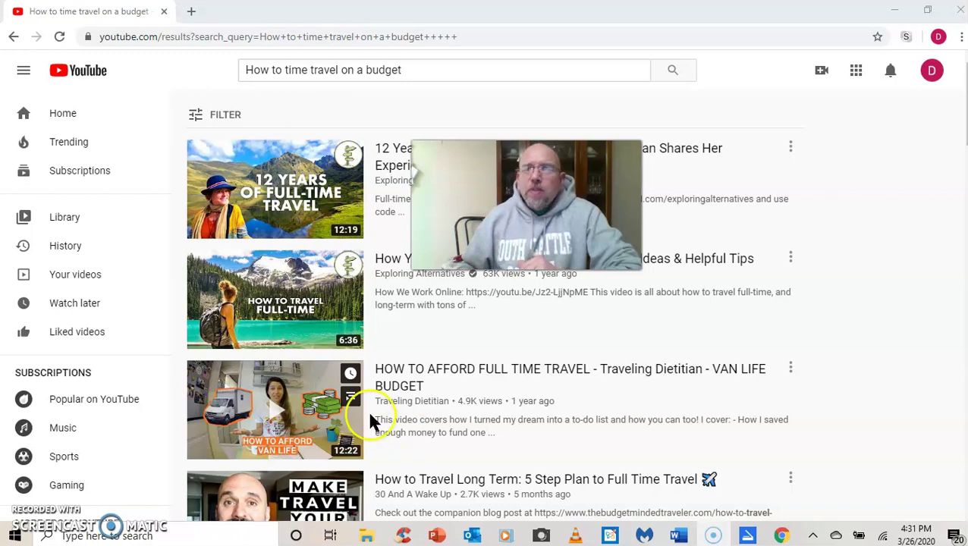
left_click(934, 73)
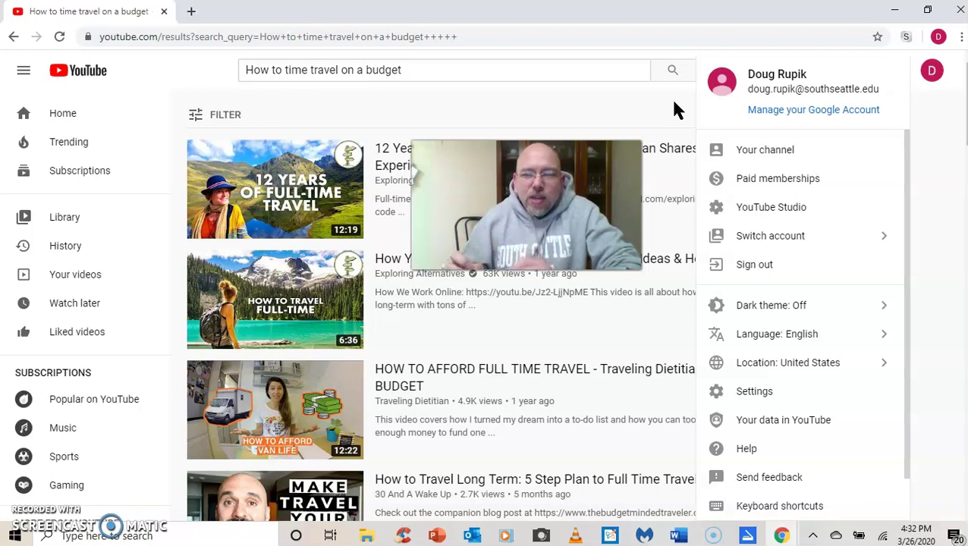
left_click(670, 97)
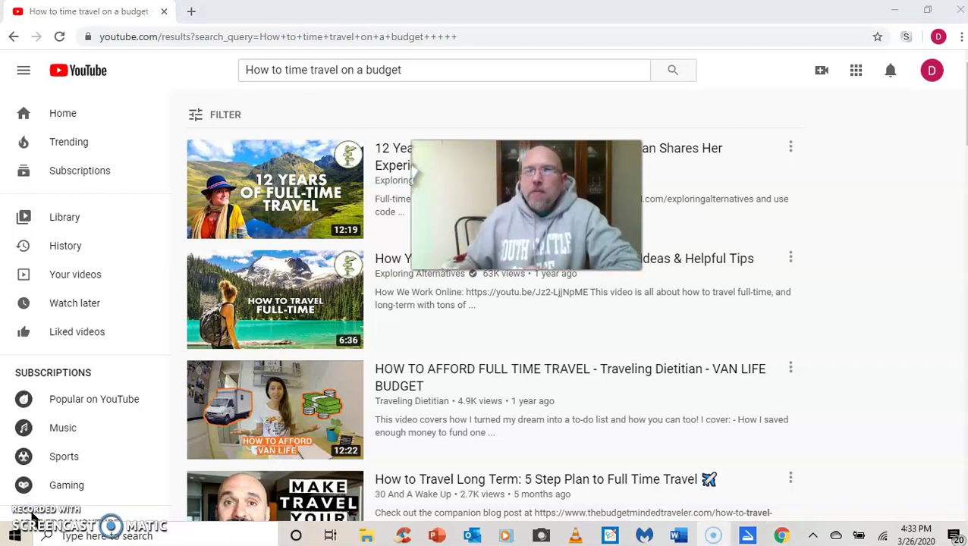
left_click(932, 72)
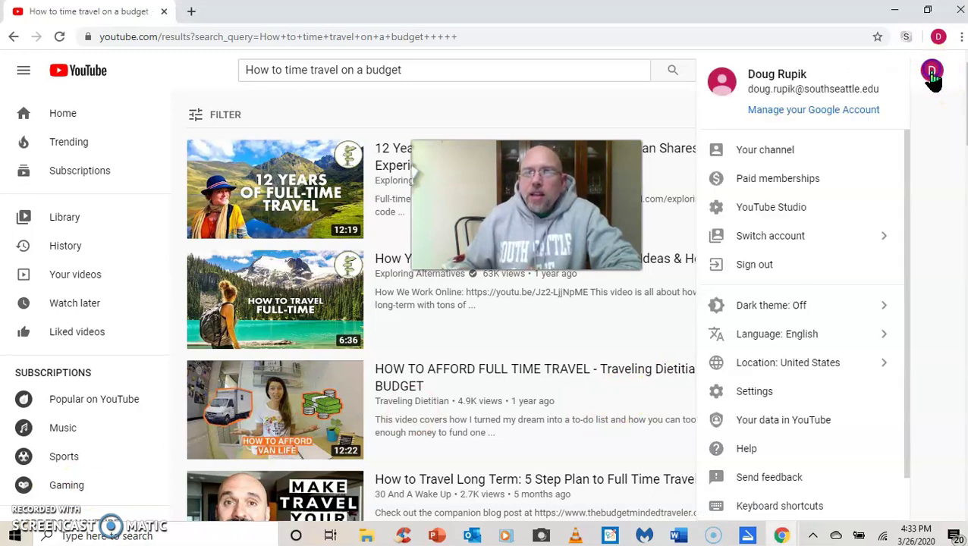
left_click(738, 408)
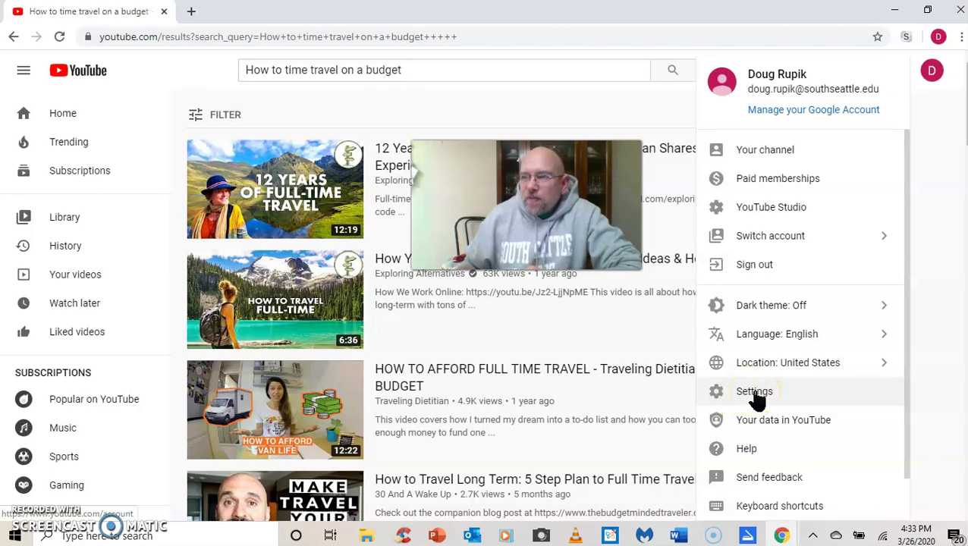
Open Settings > Account and start creating a new channel.
left_click(755, 393)
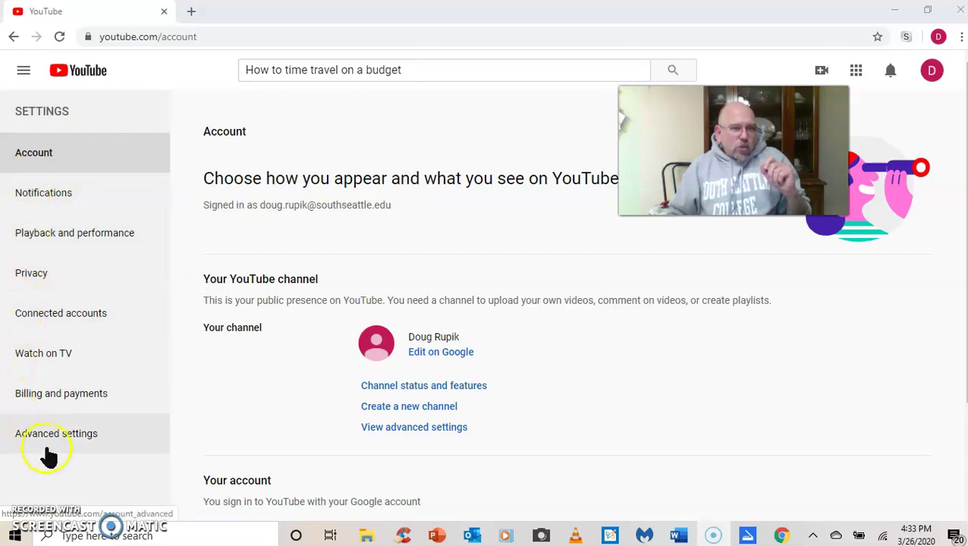
left_click(422, 408)
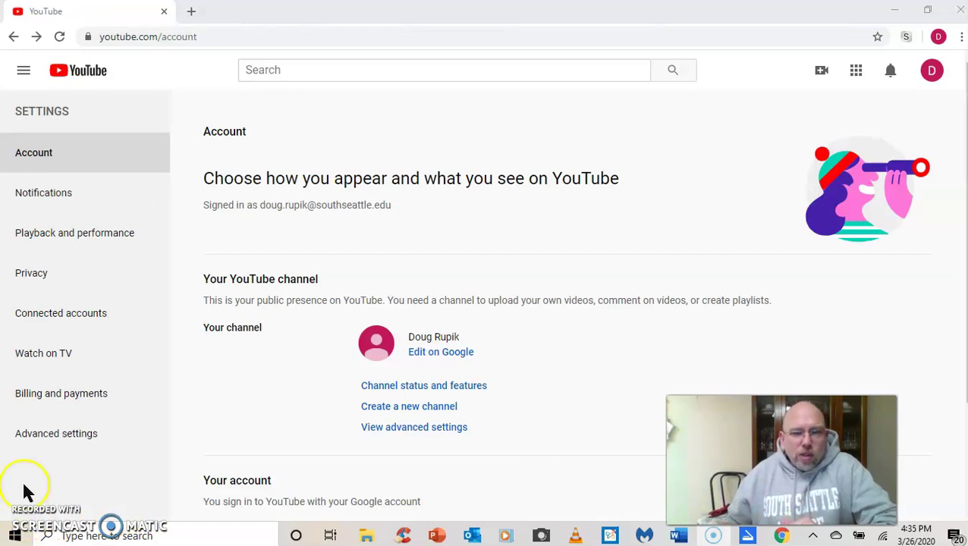
Name the Brand Account with the owner's name plus 'Instructions' (capital I) and create it.
left_click(418, 409)
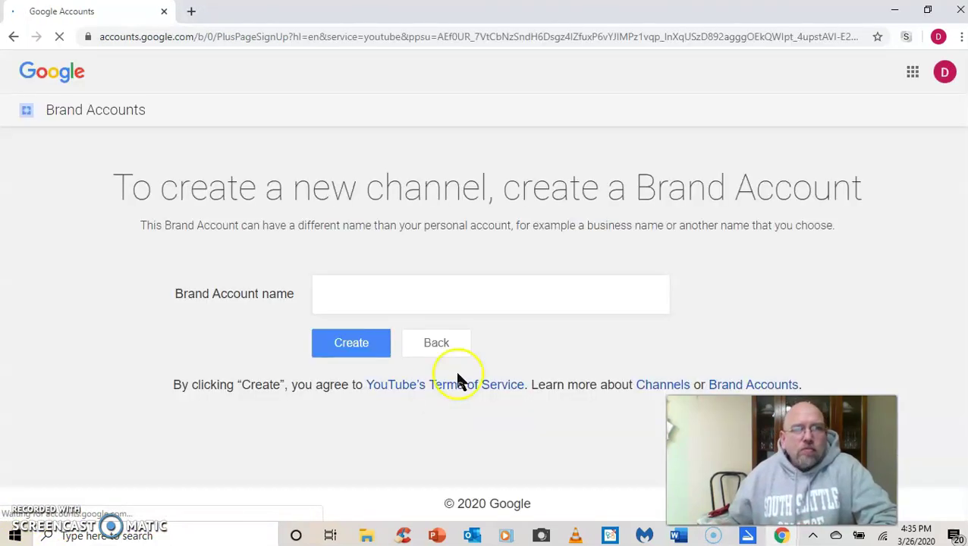
left_click(352, 293)
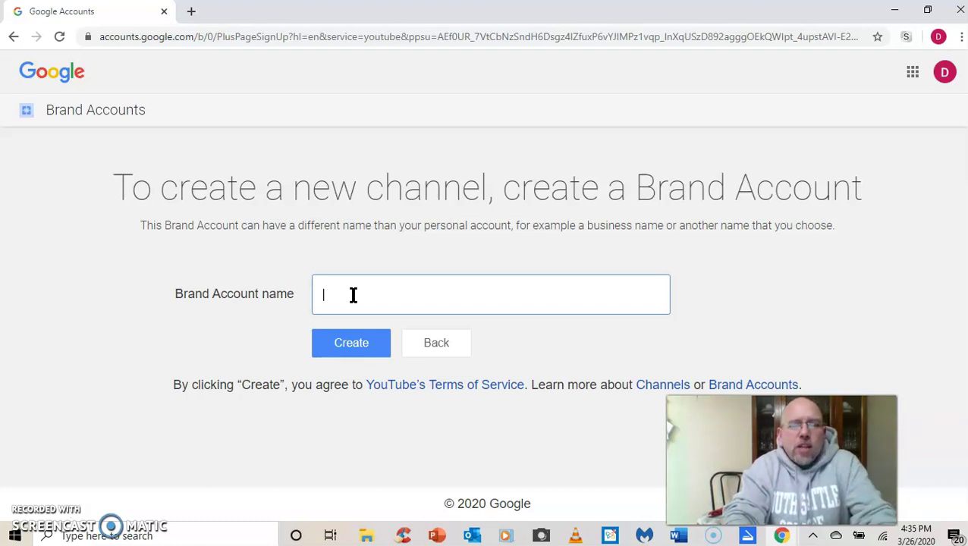
type("Doug")
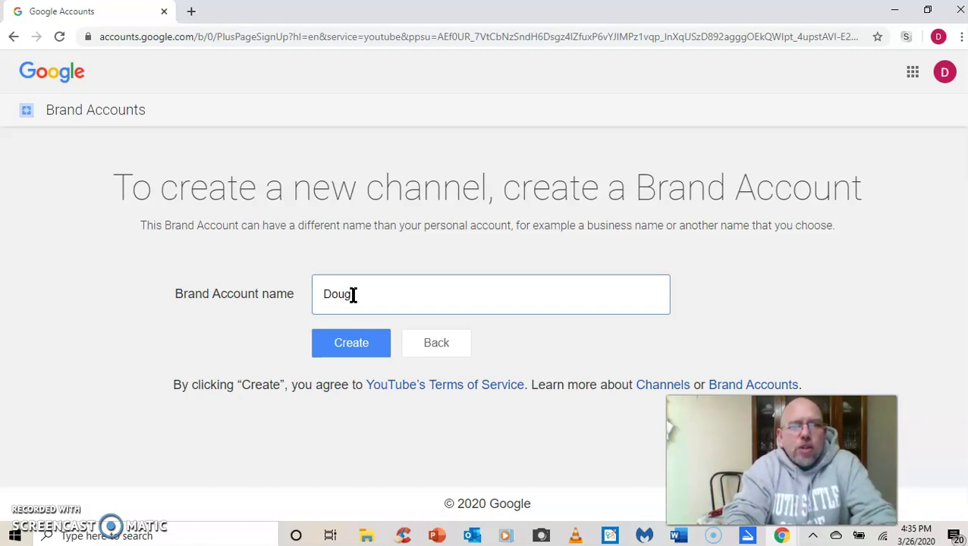
type(" Rupo")
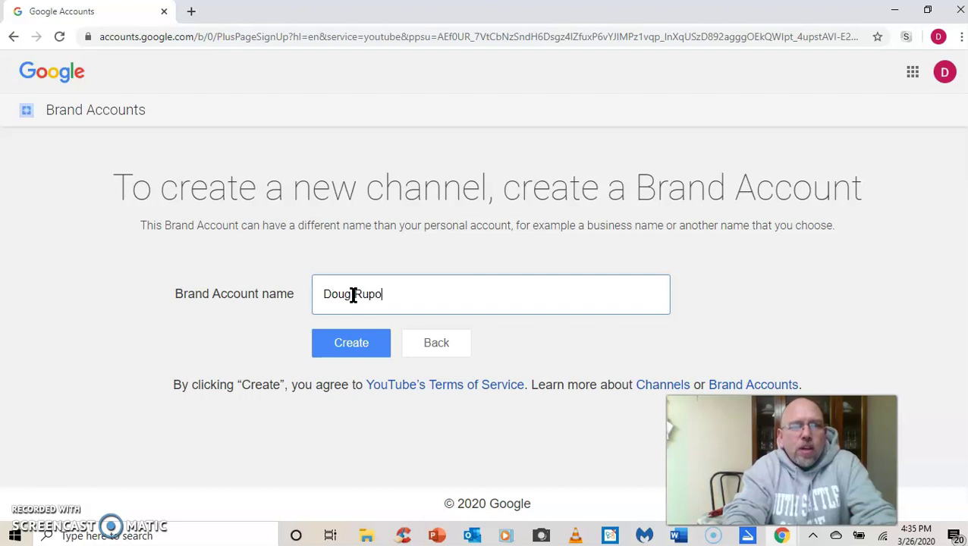
key("BackSpace")
type("ik ")
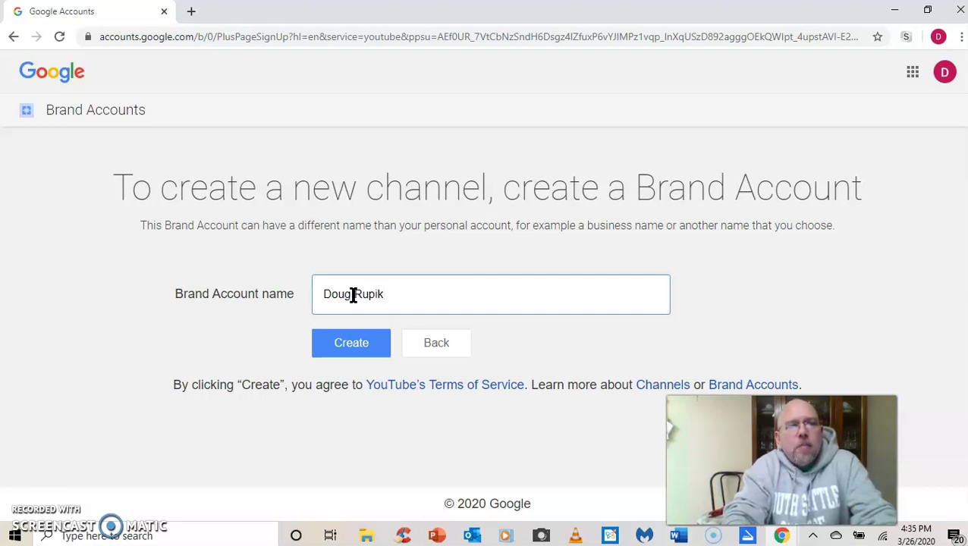
type("instr")
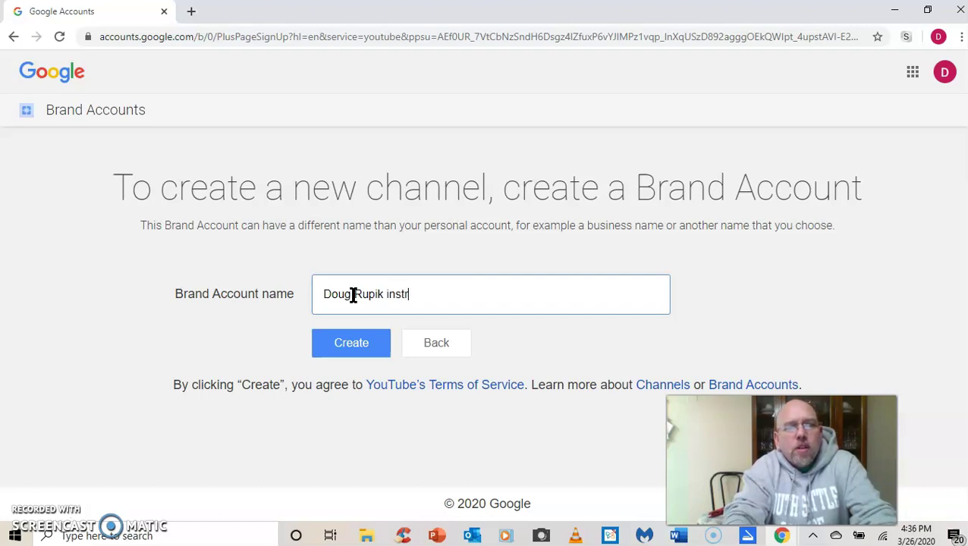
type("uctions")
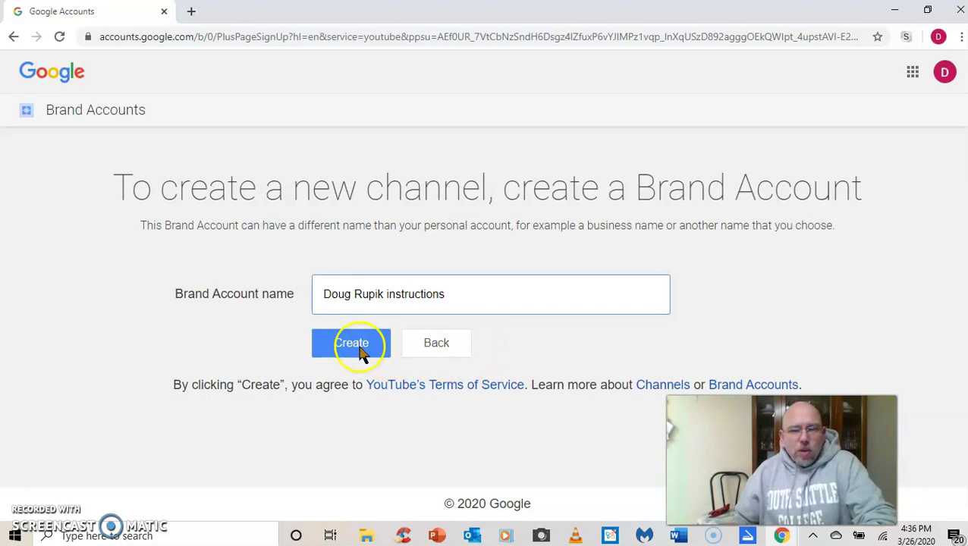
left_click(388, 294)
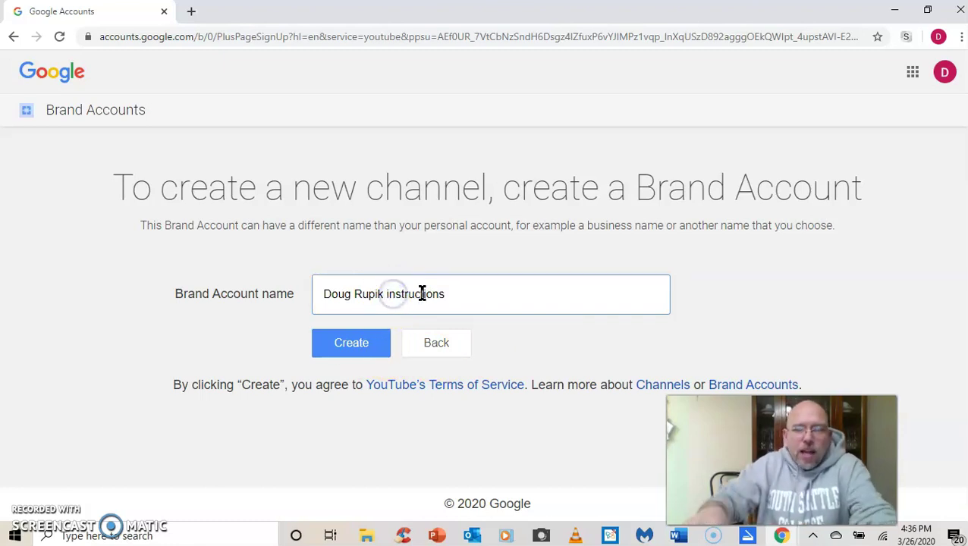
key("BackSpace")
type("I")
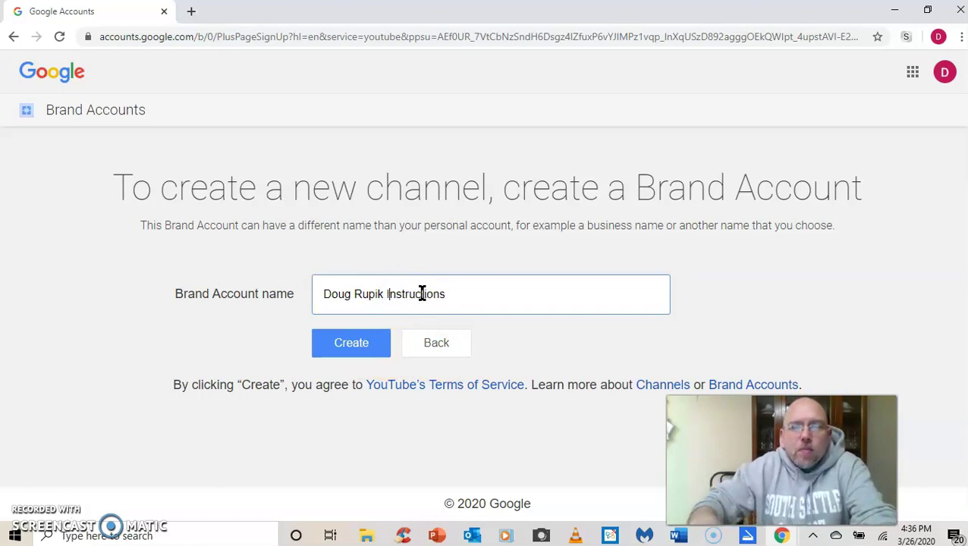
left_click(361, 350)
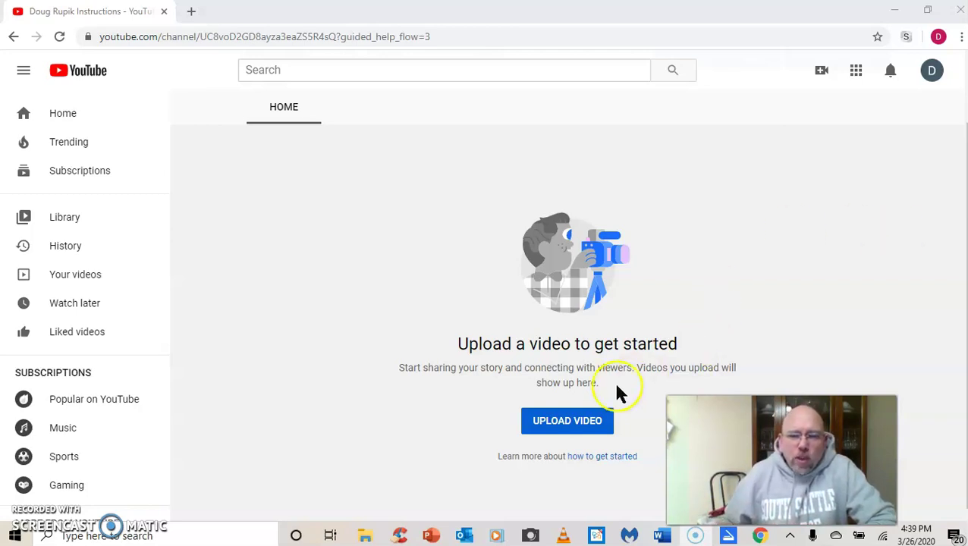
Go to YouTube Studio, open the Upload video dialog, and dismiss the stray Documents window.
left_click(556, 429)
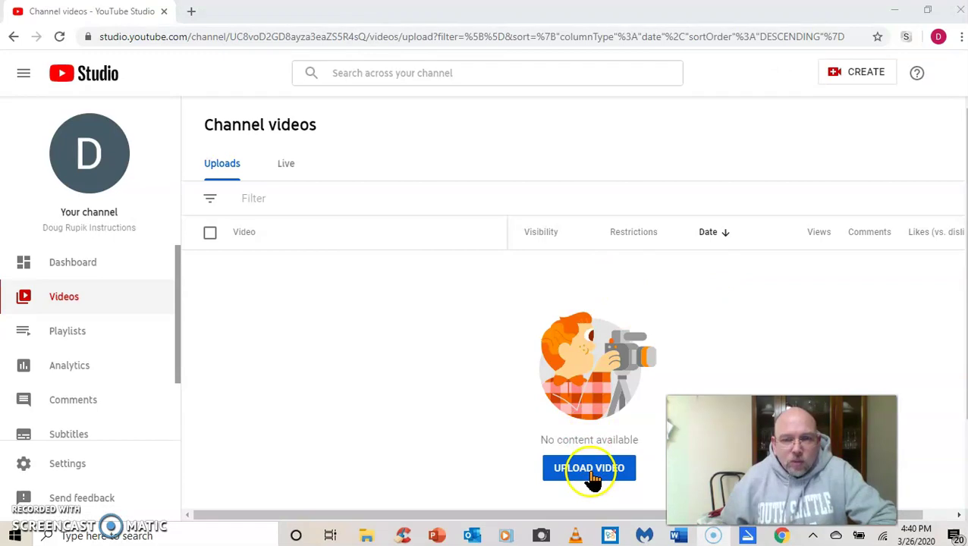
left_click(590, 474)
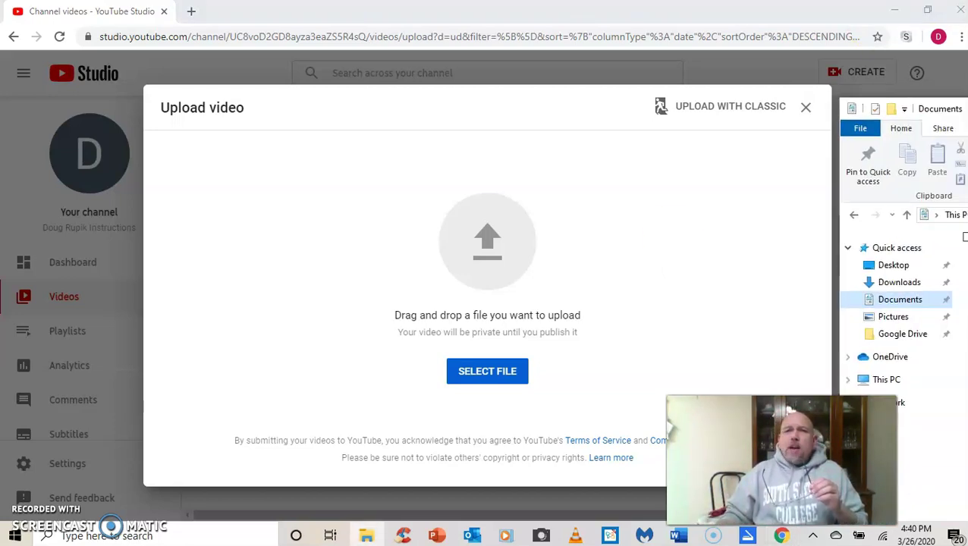
left_click_drag(967, 121, 412, 81)
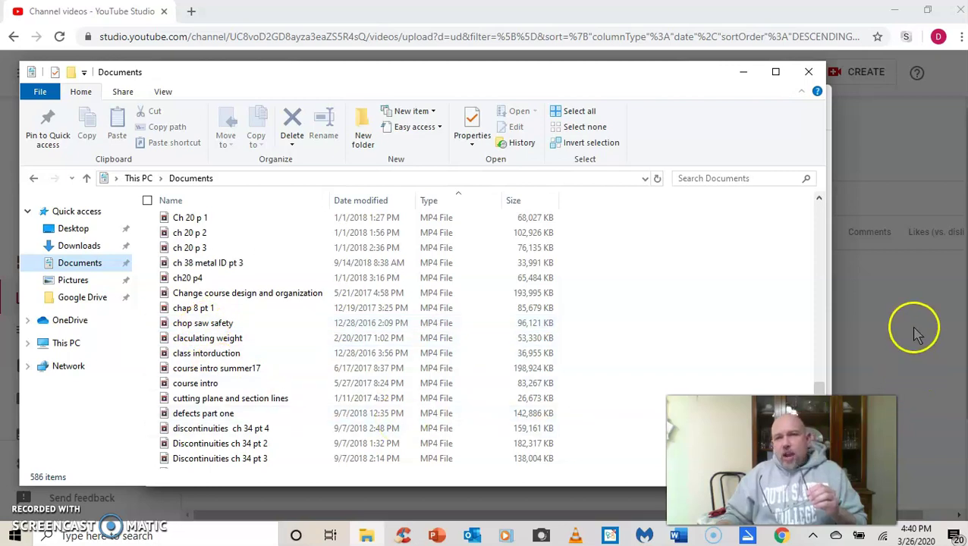
key("super+Down")
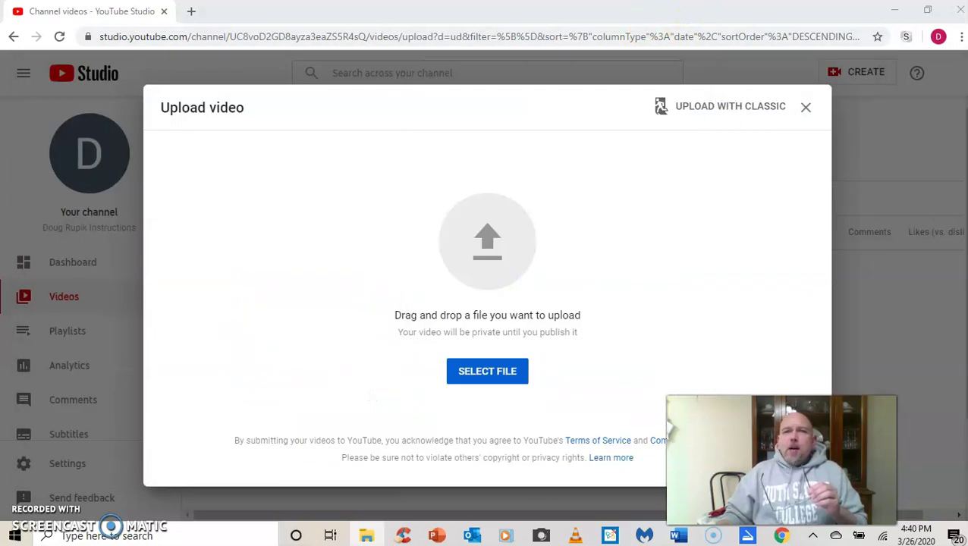
Choose the 'welding symbols' video from the Documents folder and start uploading it.
left_click(495, 376)
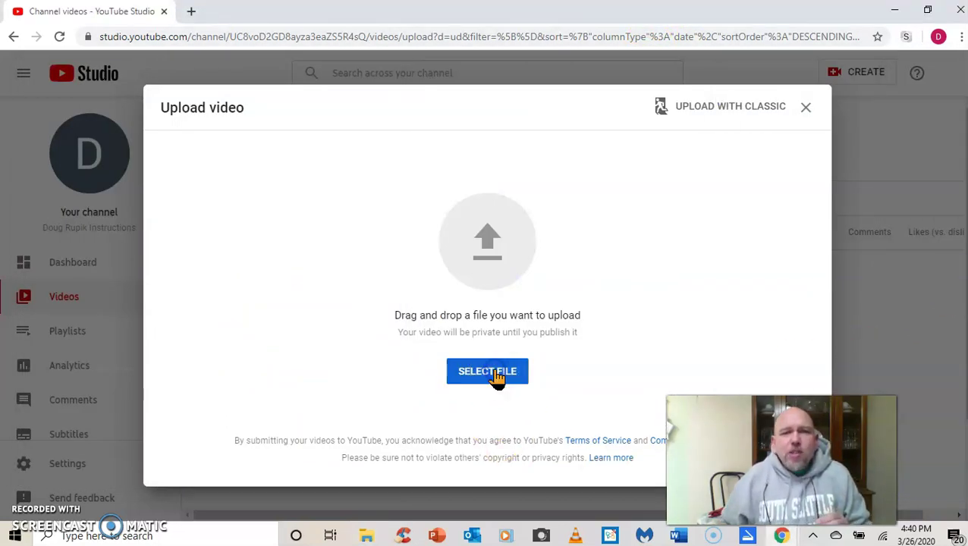
left_click(497, 377)
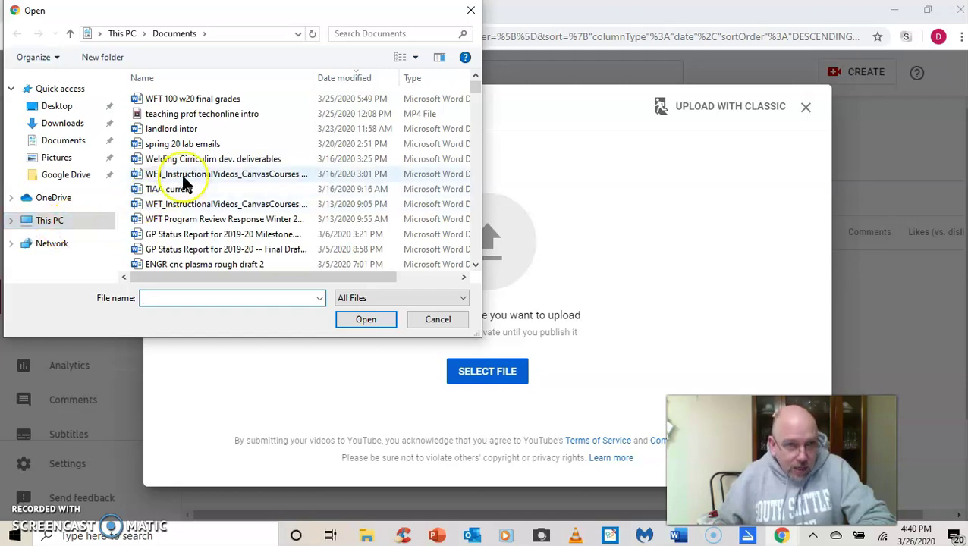
left_click_drag(477, 92, 474, 213)
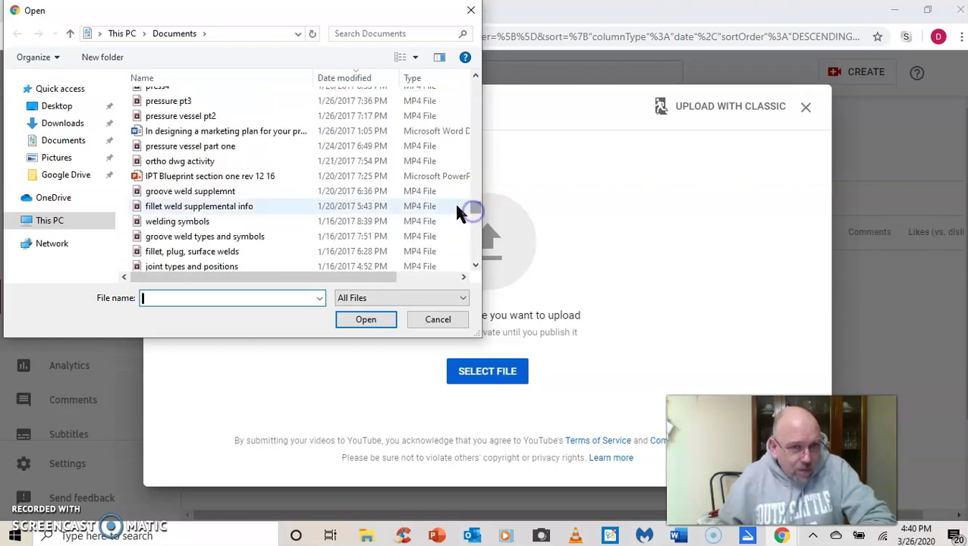
left_click(192, 223)
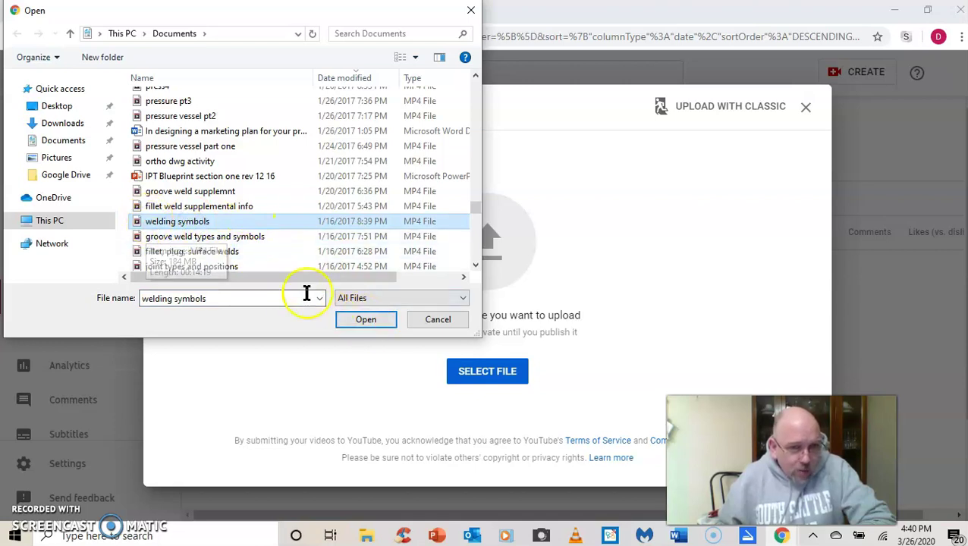
left_click(361, 322)
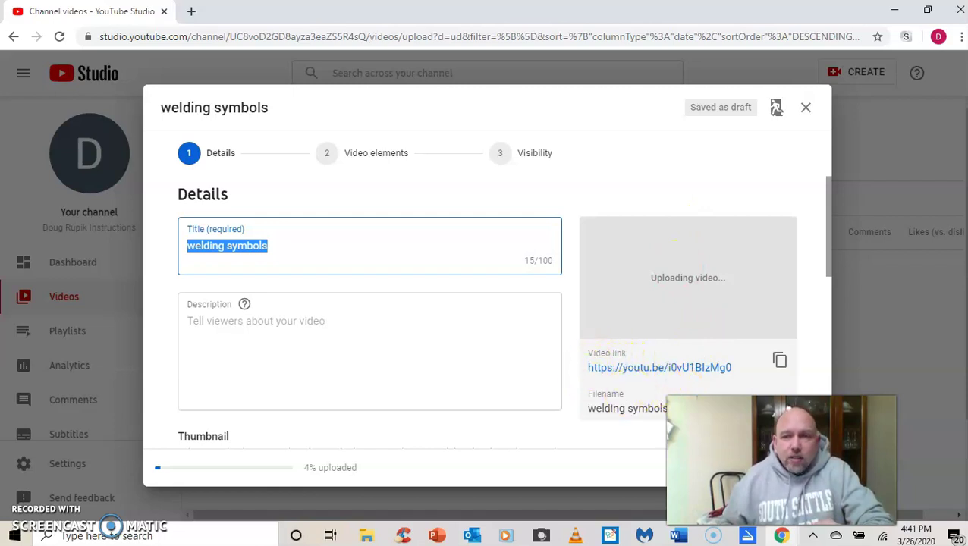
Wait for the Details form, then place the cursor in the 'welding symbols' title field.
left_click_drag(667, 423, 733, 67)
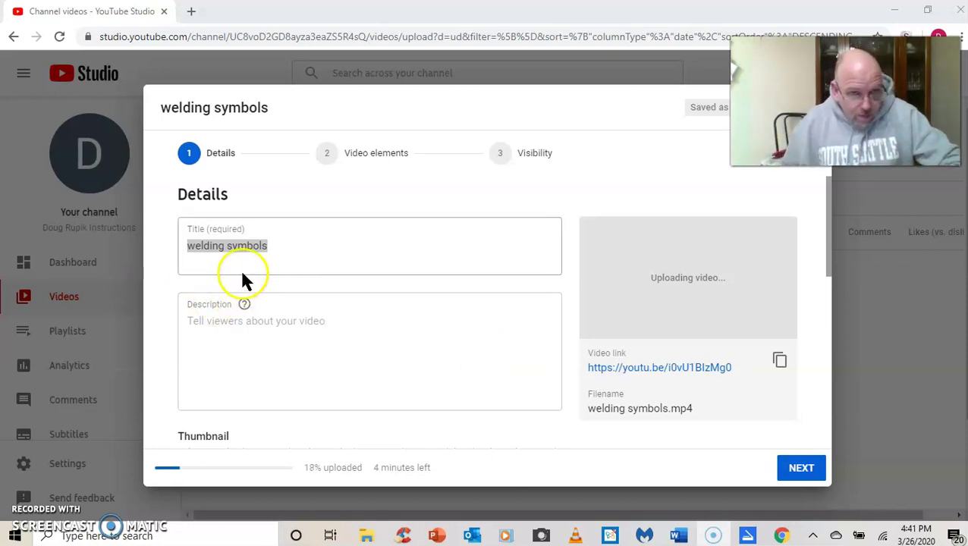
left_click(273, 251)
left_click(288, 245)
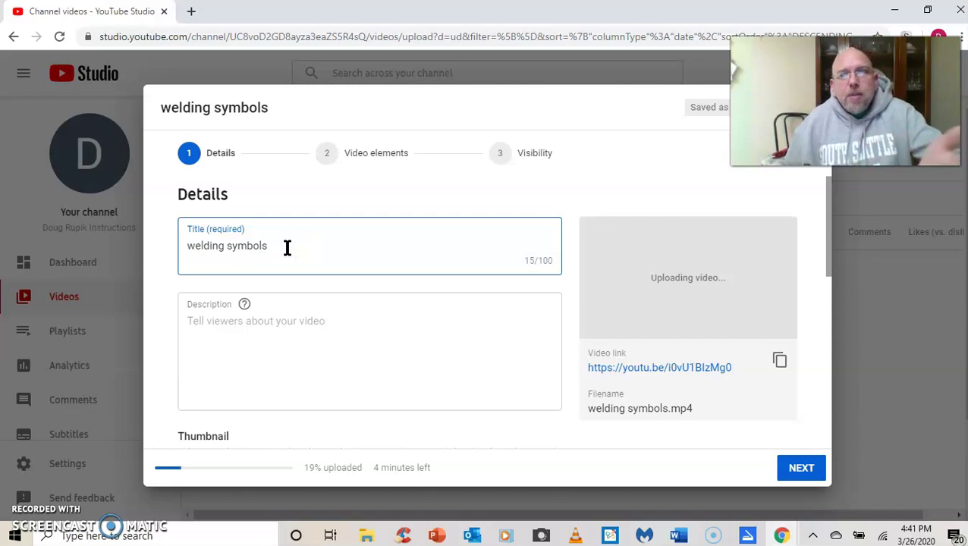
Enter the description 'This video is a lecture on welding symbols.', correcting a typo.
left_click(220, 323)
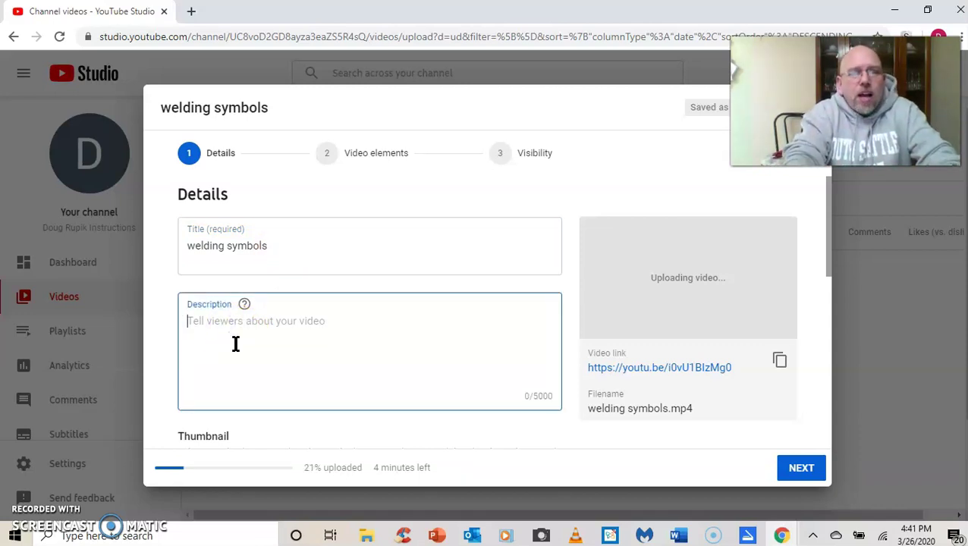
type("This video is a lecture o")
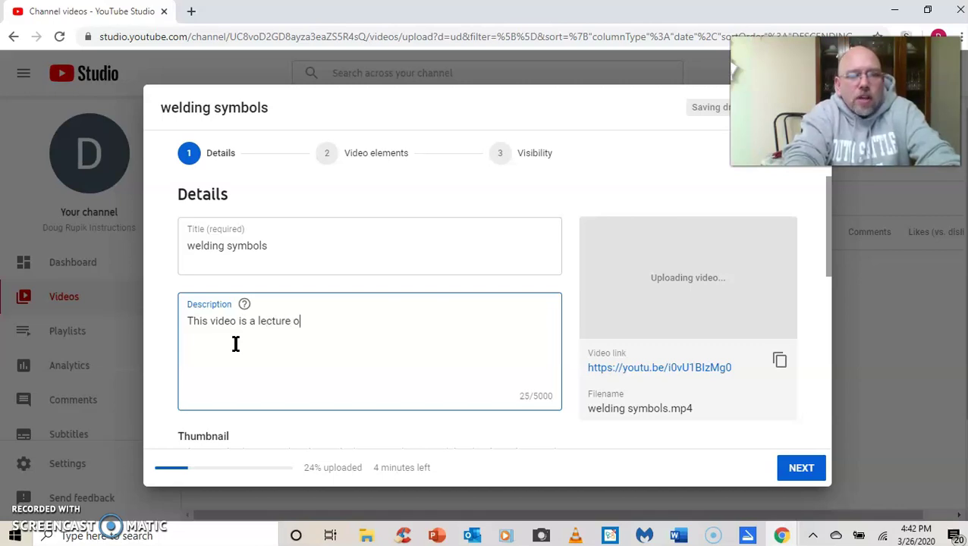
type("idn")
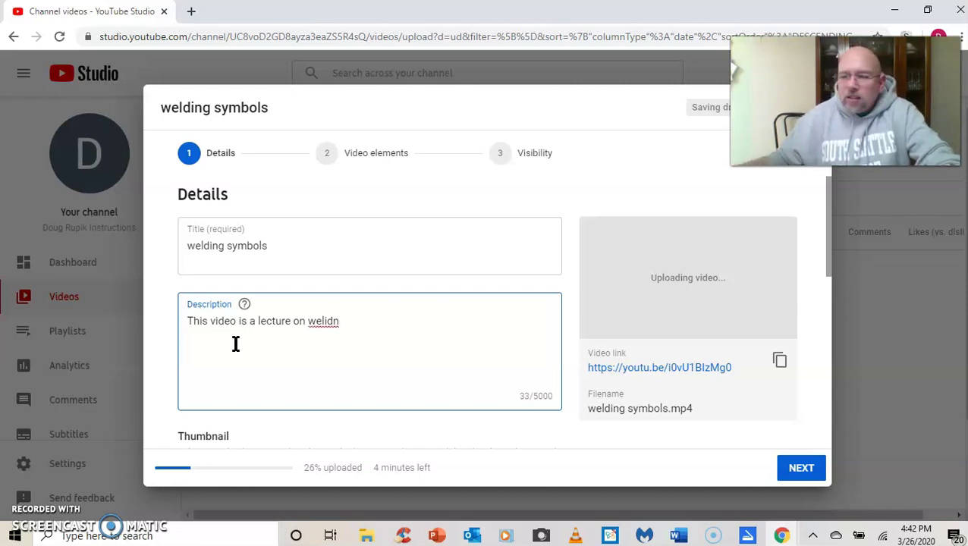
key("BackSpace")
key("BackSpace")
key("BackSpace")
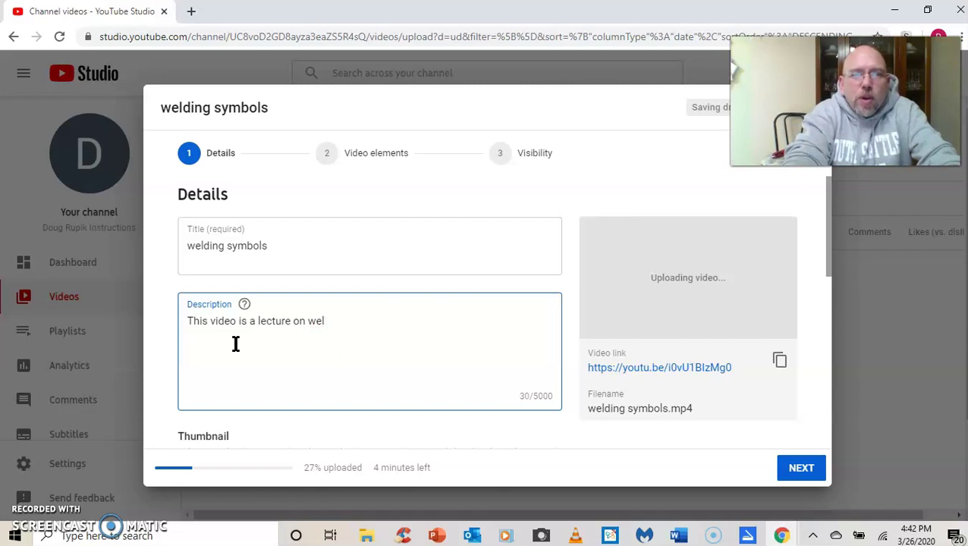
type("ding")
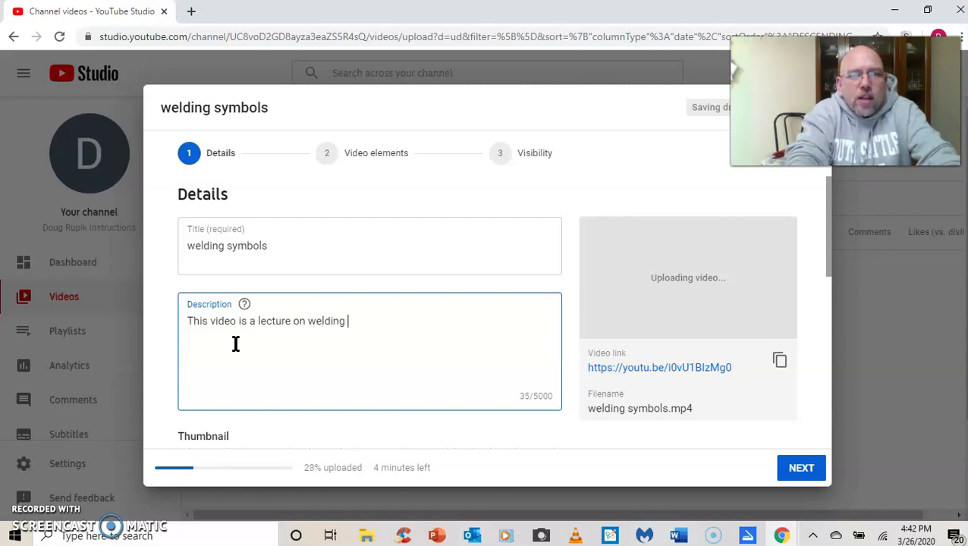
type(" sym")
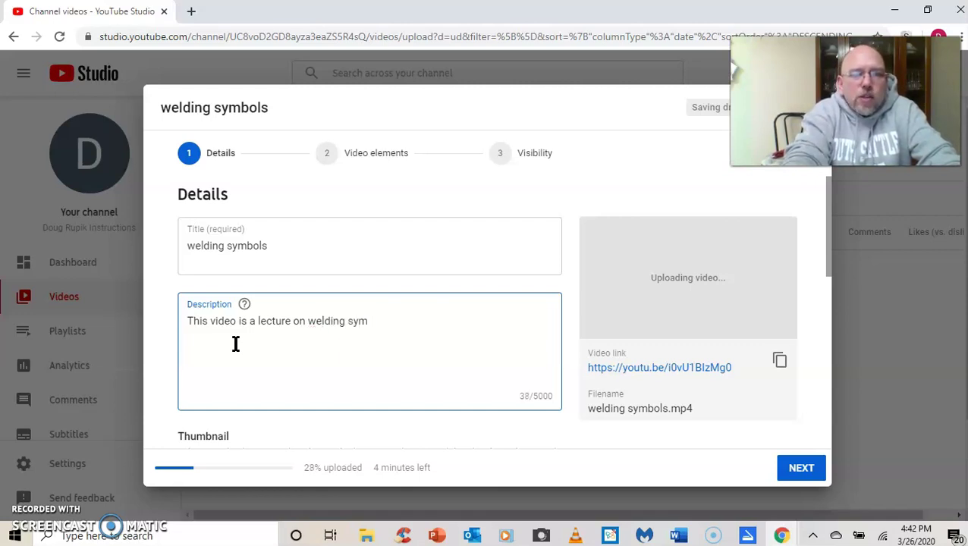
type("bols")
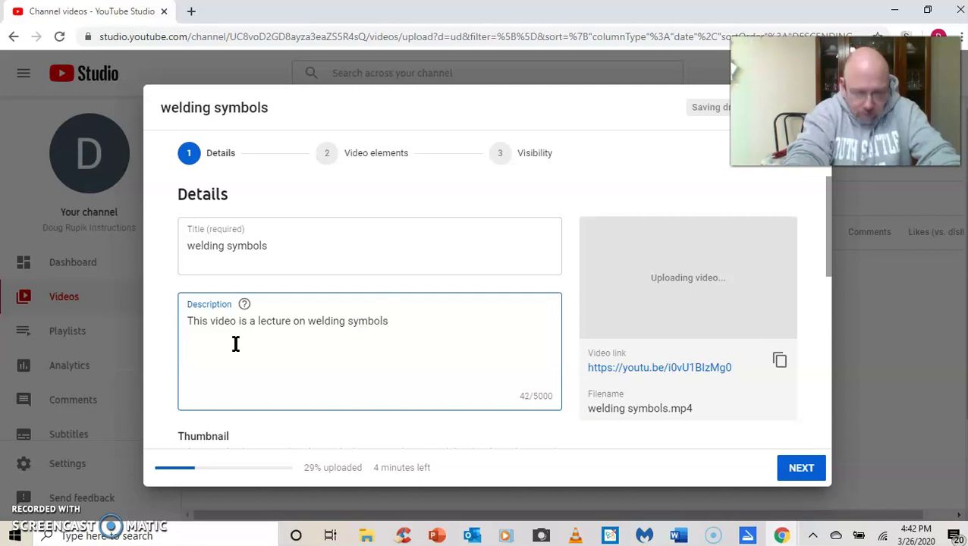
type(".")
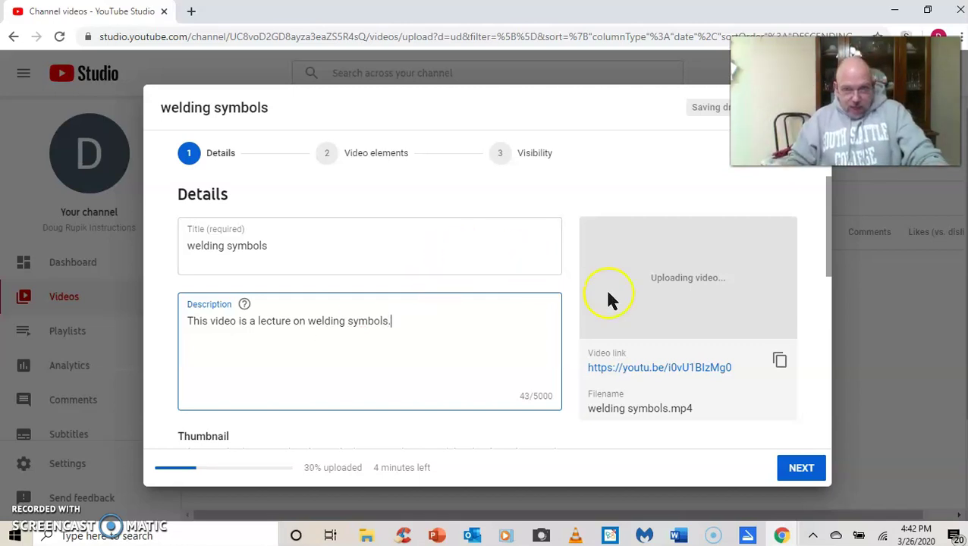
scroll(478, 336, "down", 3)
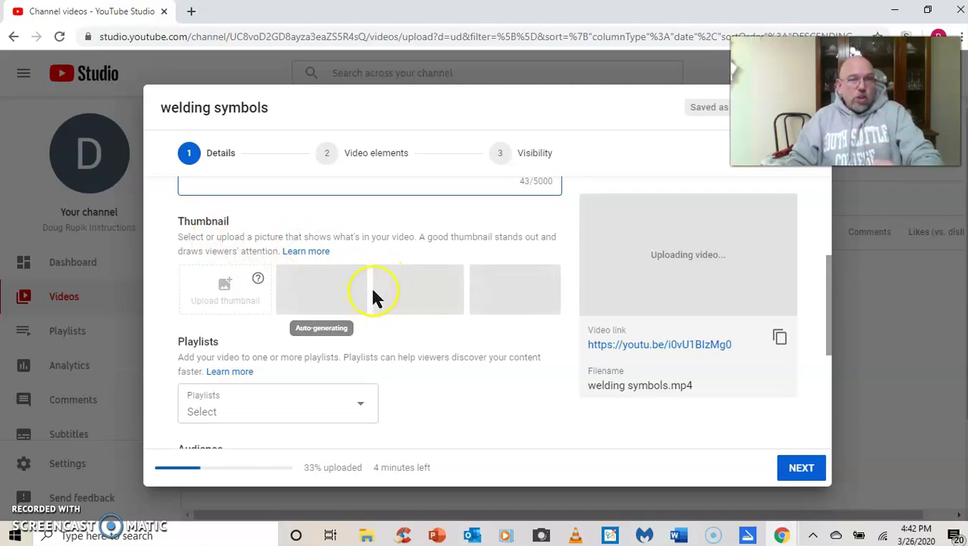
scroll(486, 321, "down", 2)
scroll(476, 326, "down", 1)
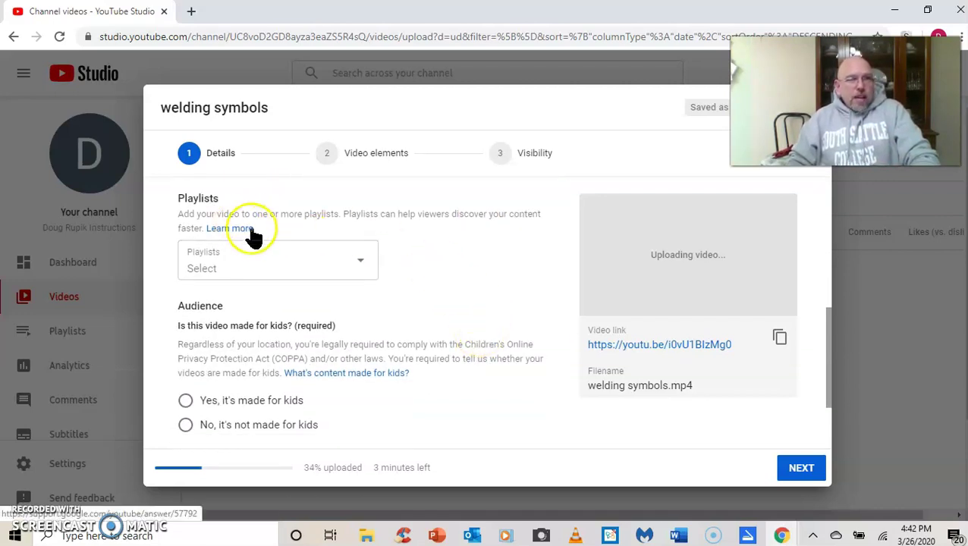
scroll(252, 238, "down", 1)
scroll(389, 231, "up", 4)
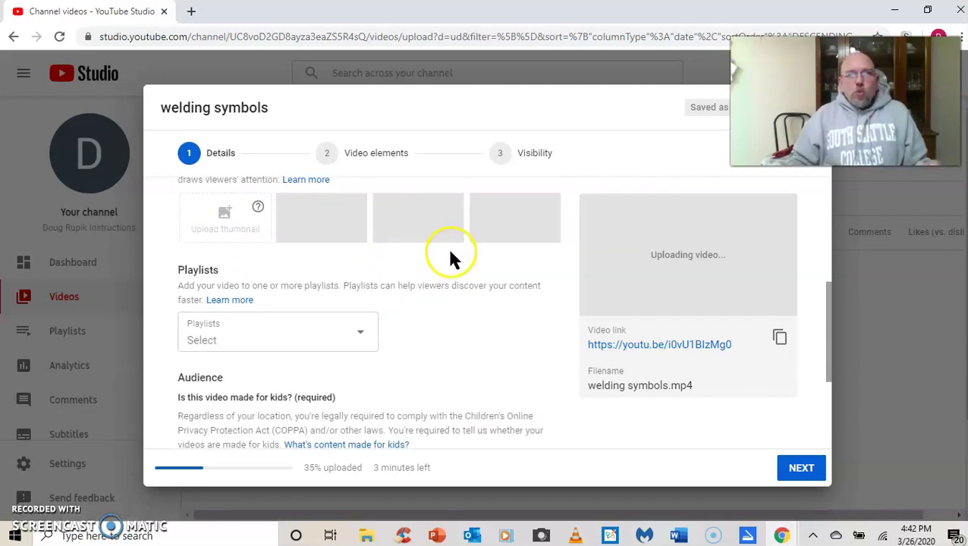
scroll(453, 252, "up", 2)
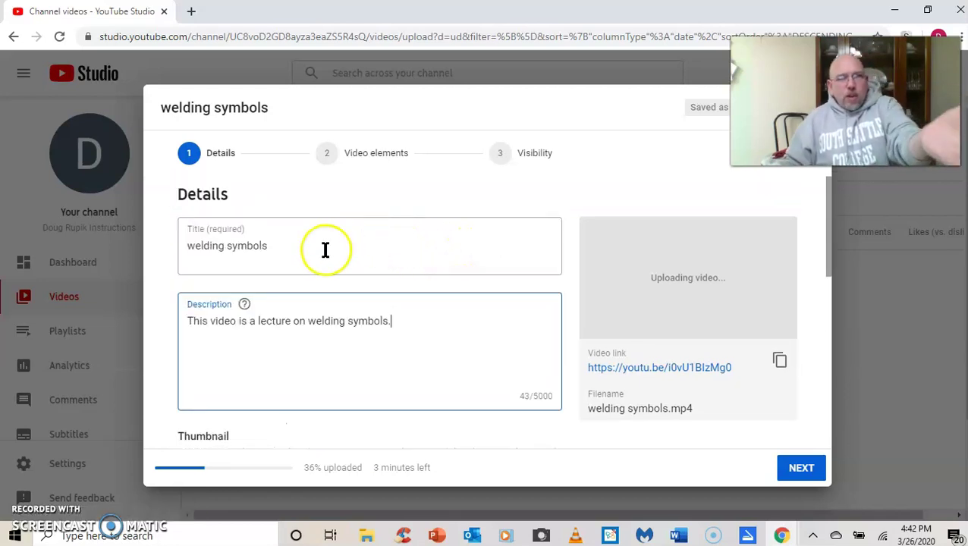
scroll(330, 240, "down", 1)
scroll(342, 275, "down", 1)
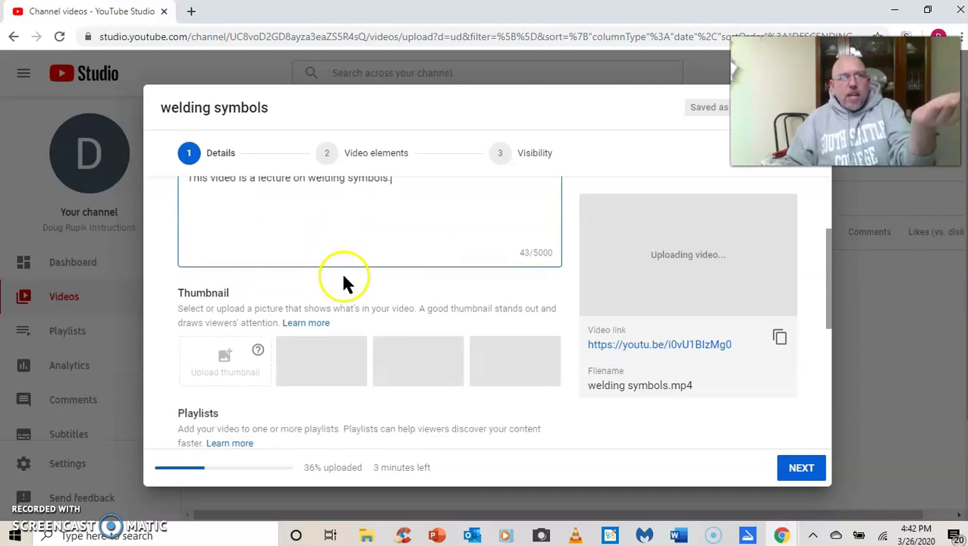
scroll(362, 270, "down", 2)
scroll(363, 264, "down", 1)
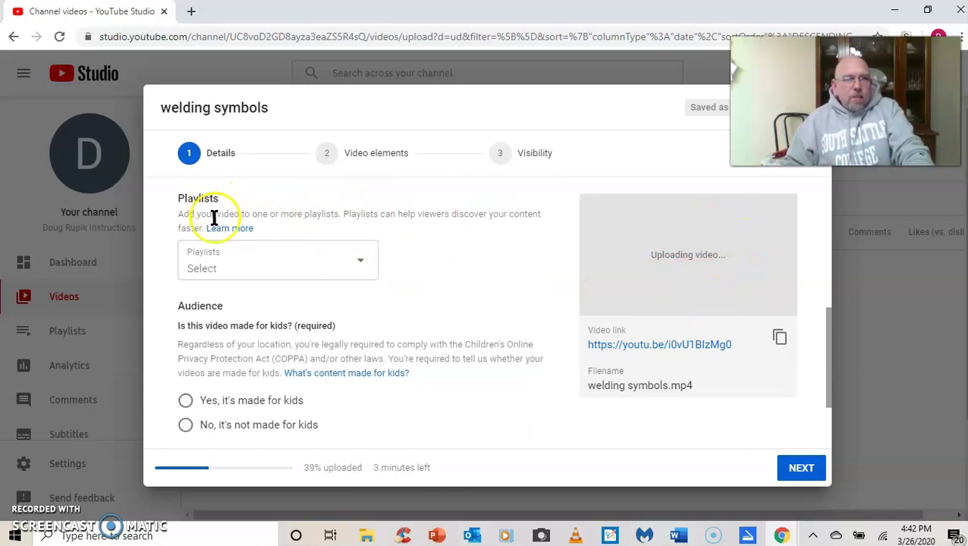
left_click(360, 261)
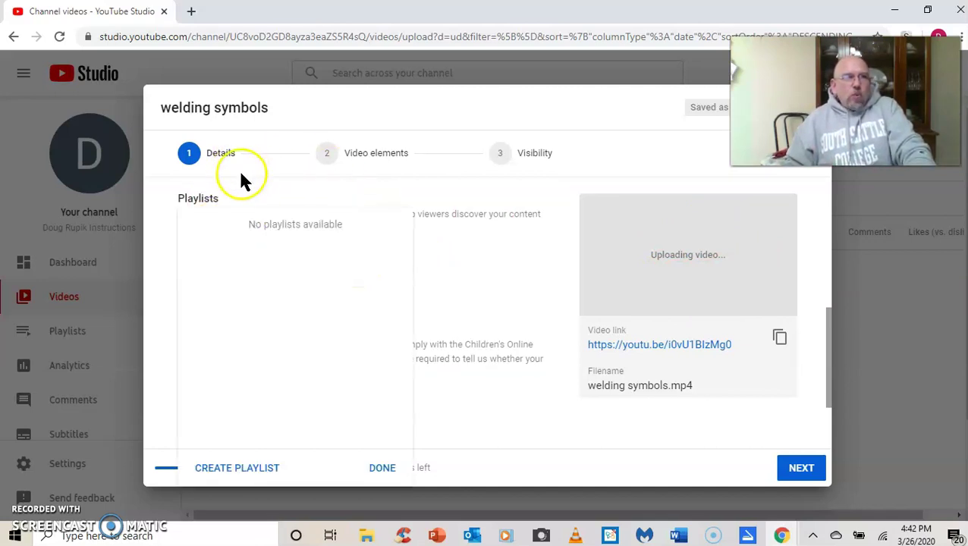
left_click(384, 470)
Mark the video 'No, it's not made for kids' and keep 'No, don't restrict my video'.
scroll(304, 296, "down", 1)
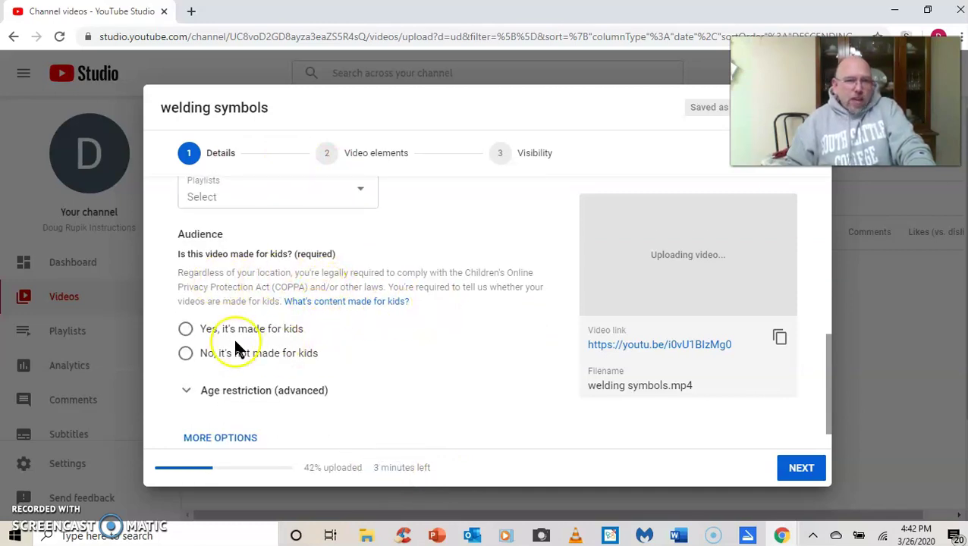
left_click(186, 355)
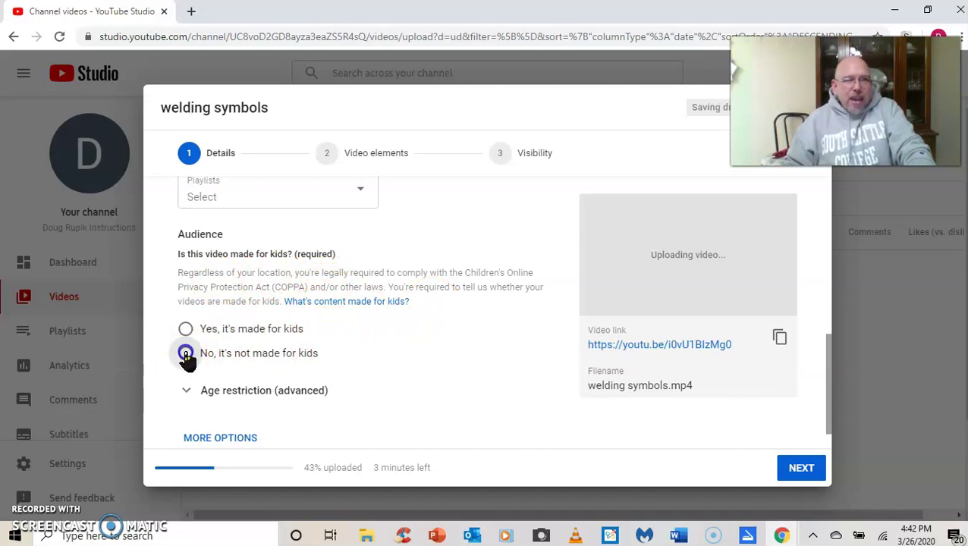
scroll(454, 335, "down", 1)
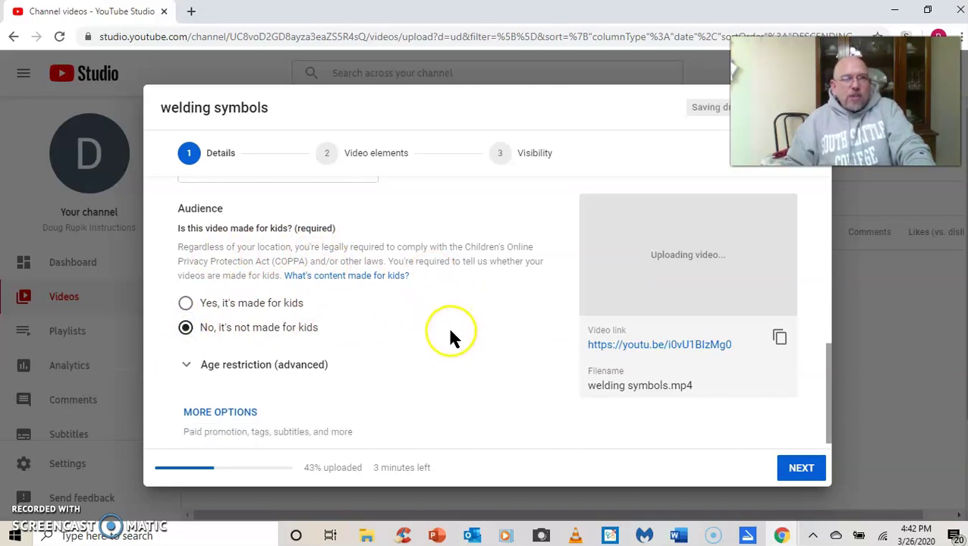
left_click(220, 354)
scroll(421, 286, "down", 2)
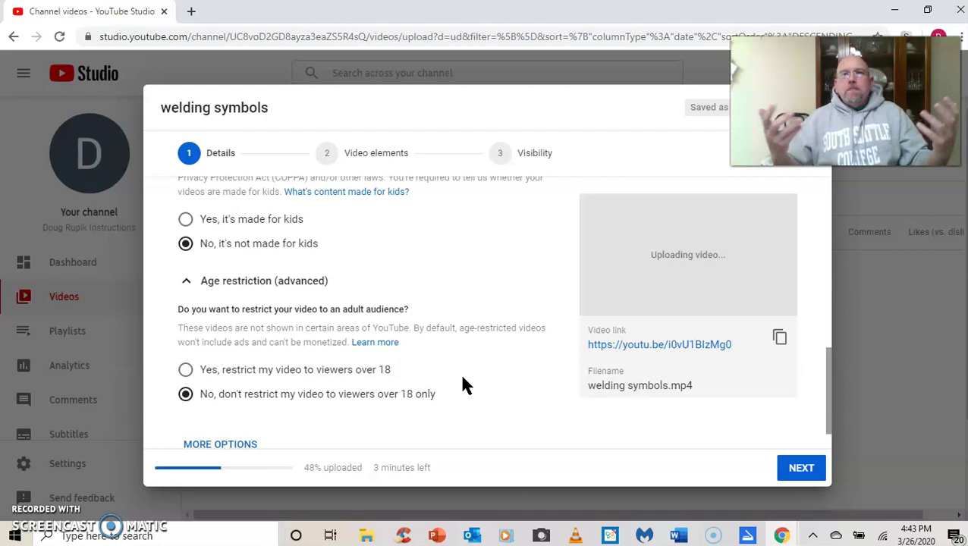
scroll(462, 386, "down", 1)
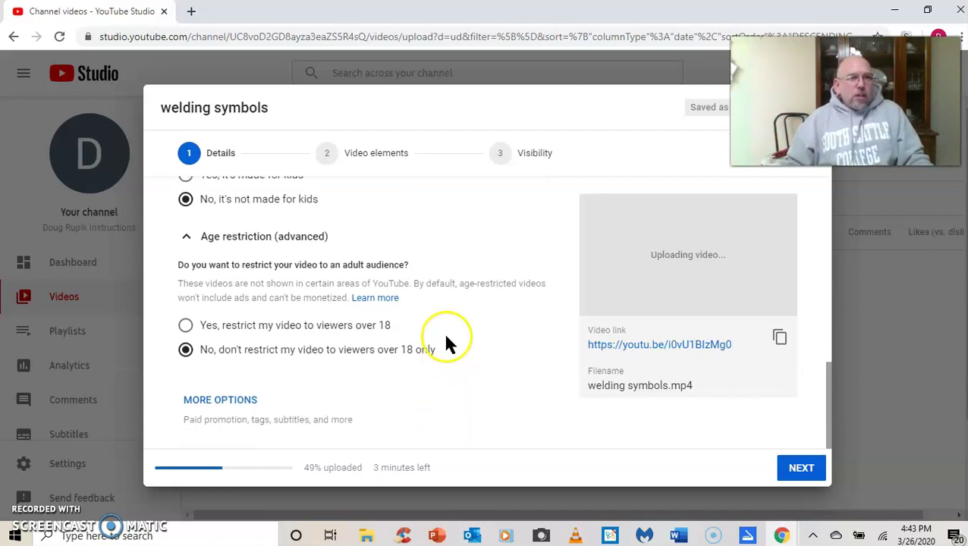
left_click(188, 354)
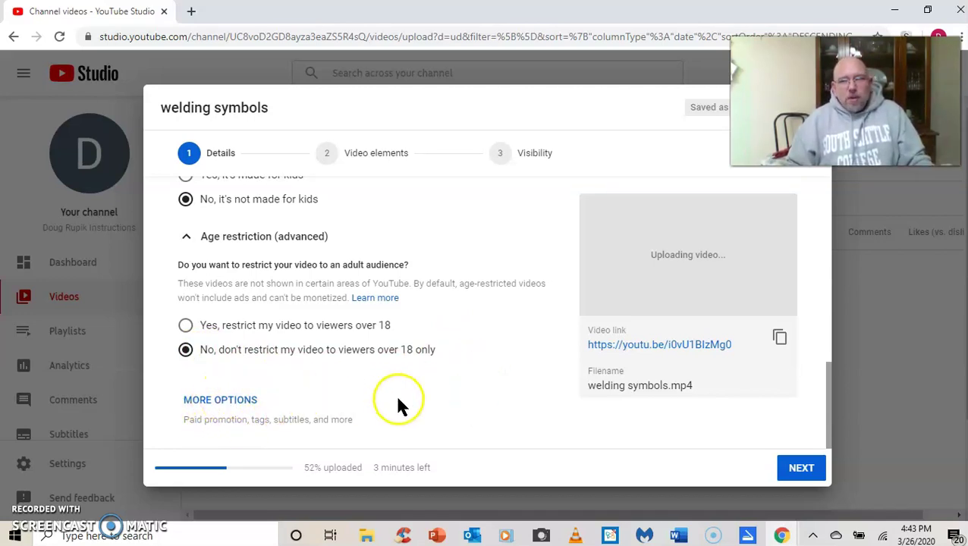
left_click_drag(828, 413, 822, 289)
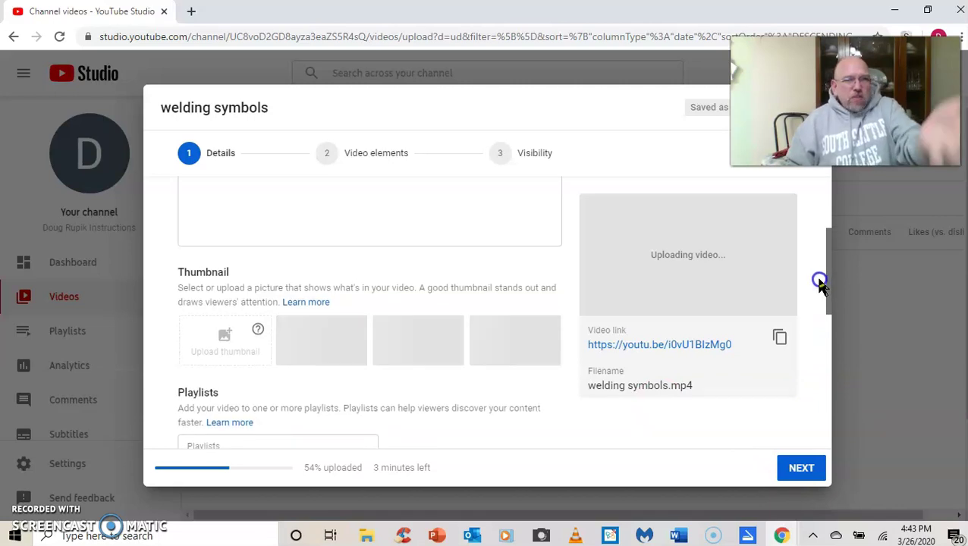
Review the rest of the Details form and advance to Video elements.
left_click_drag(819, 282, 826, 422)
left_click(801, 474)
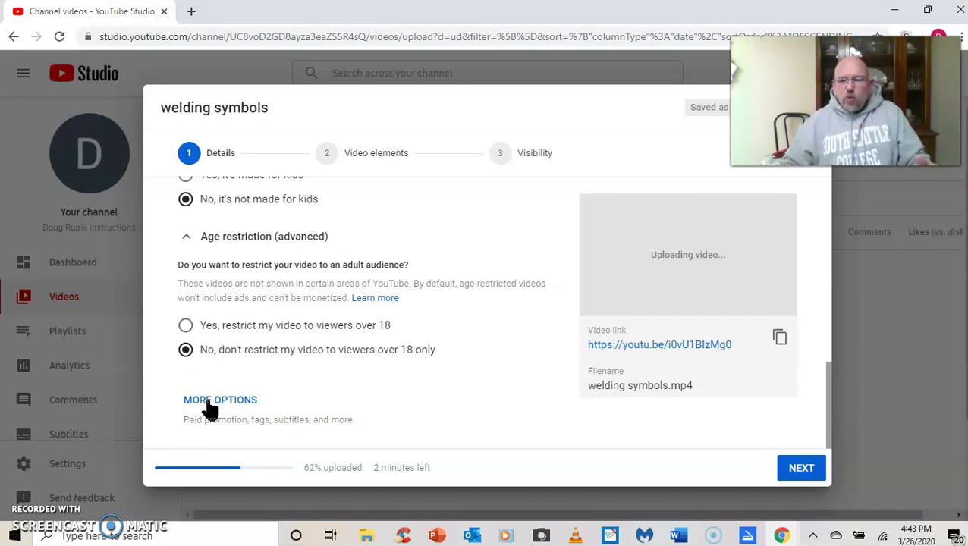
left_click(803, 473)
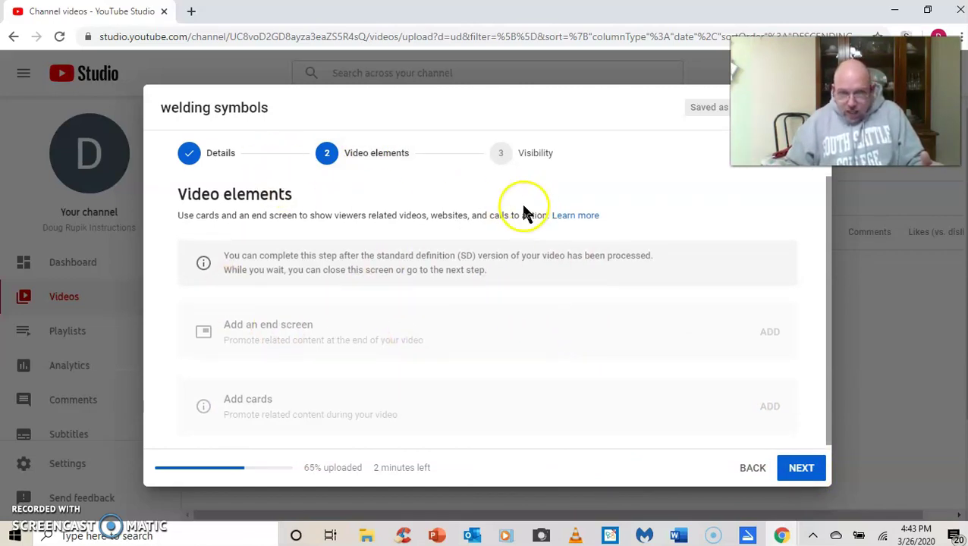
Advance to the Visibility step and set the welding symbols video to Unlisted.
left_click(804, 470)
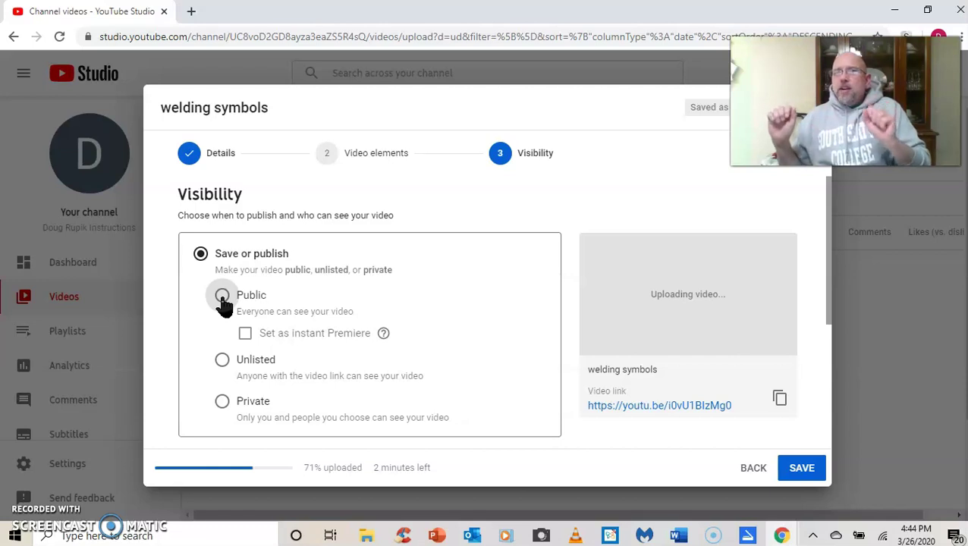
left_click(222, 303)
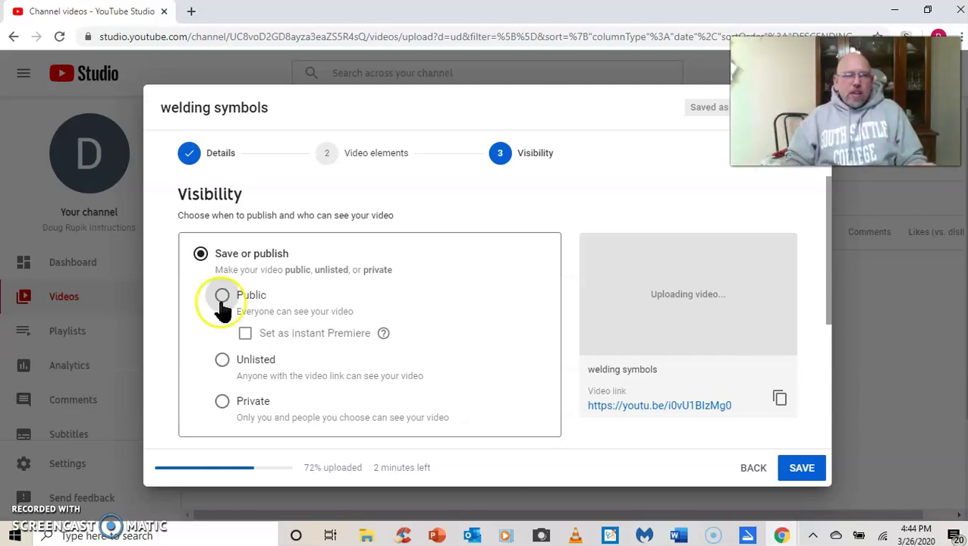
left_click(232, 364)
left_click(220, 365)
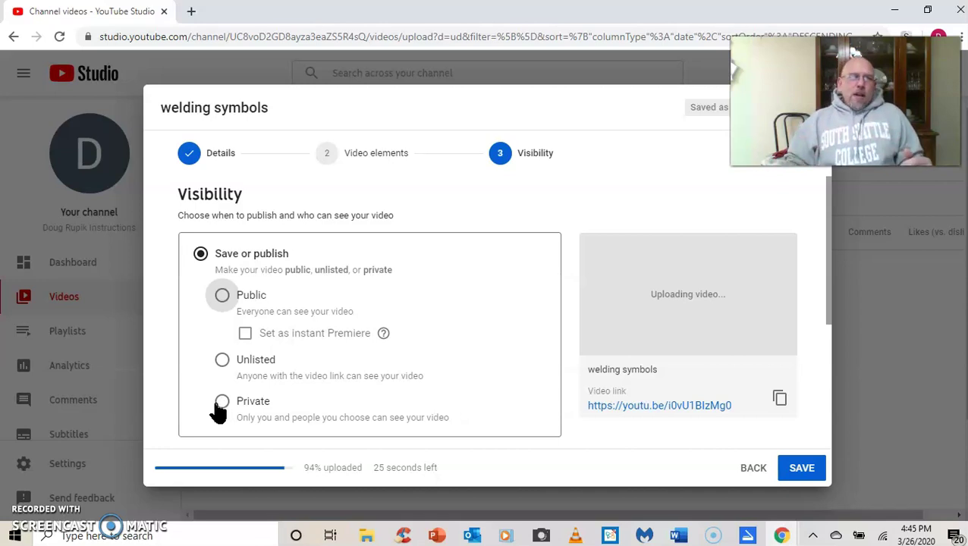
left_click(222, 362)
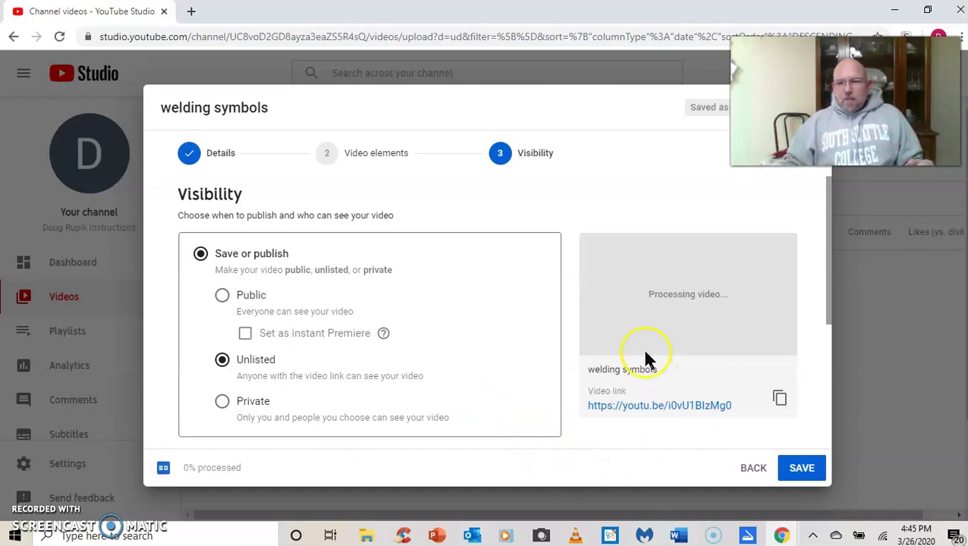
left_click_drag(832, 261, 825, 376)
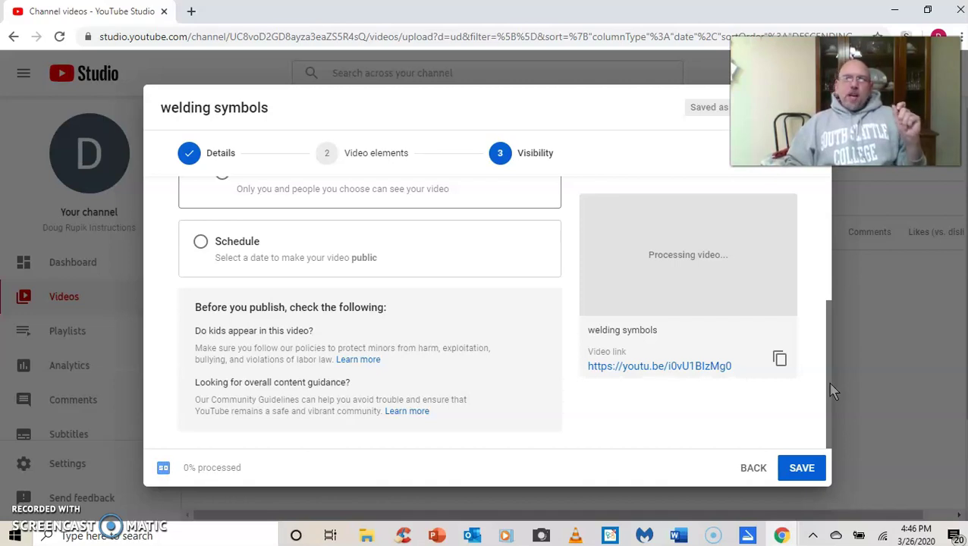
Save the upload as Unlisted and dismiss the video processing notice and details tip.
left_click(802, 471)
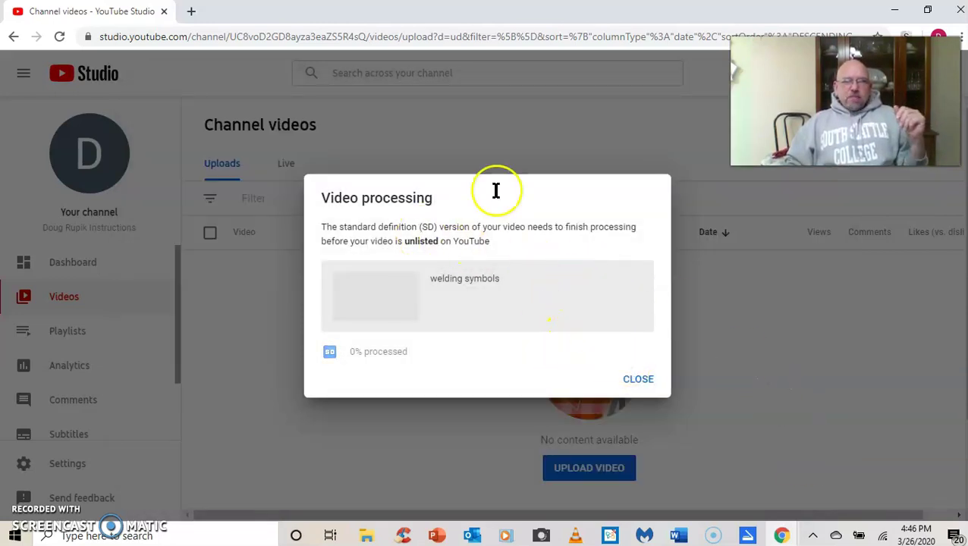
left_click(639, 381)
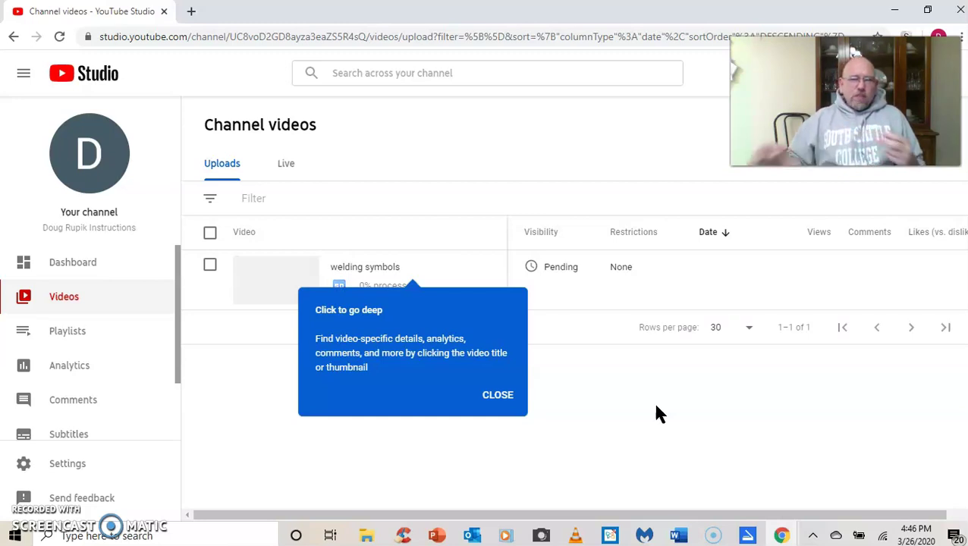
left_click(501, 395)
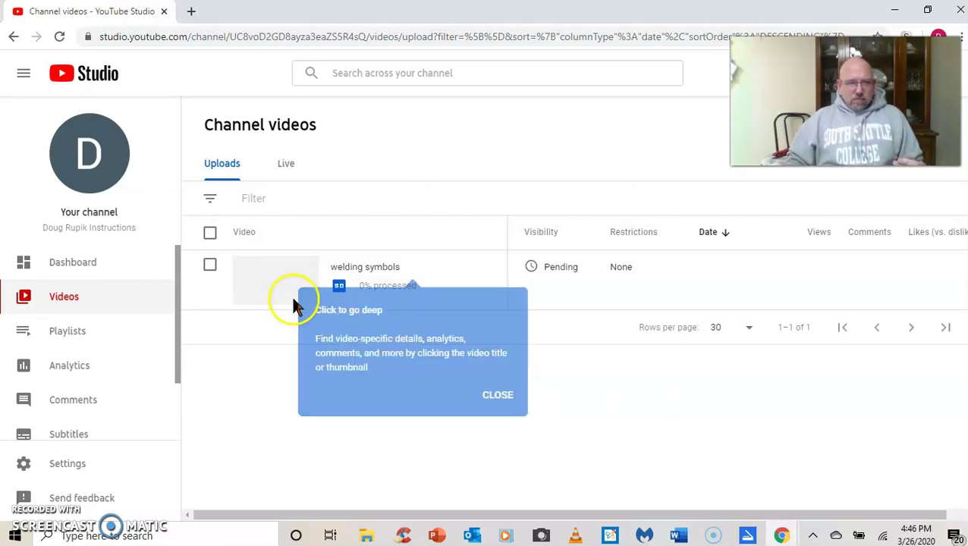
left_click(497, 395)
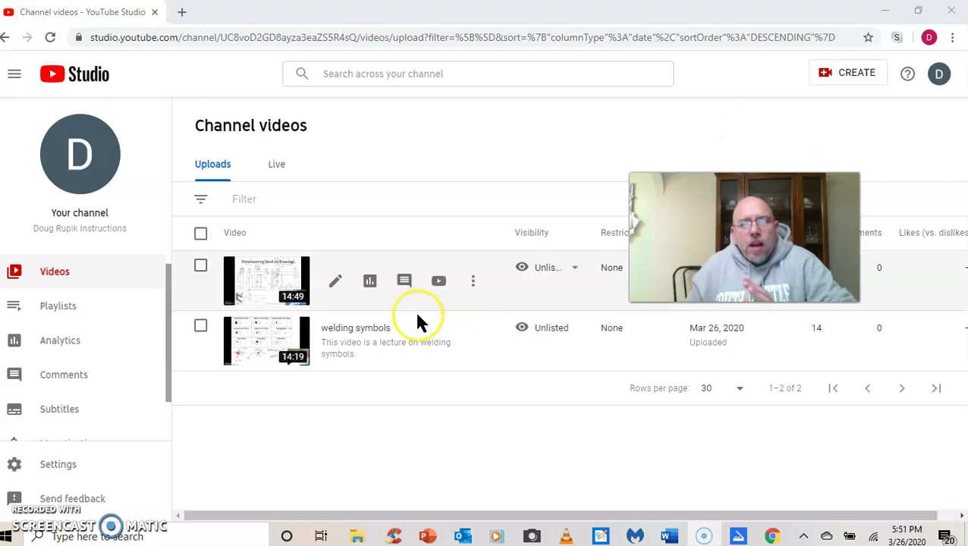
In section one dimensioning's advanced details, confirm the video language is English (United States).
mouse_move(421, 311)
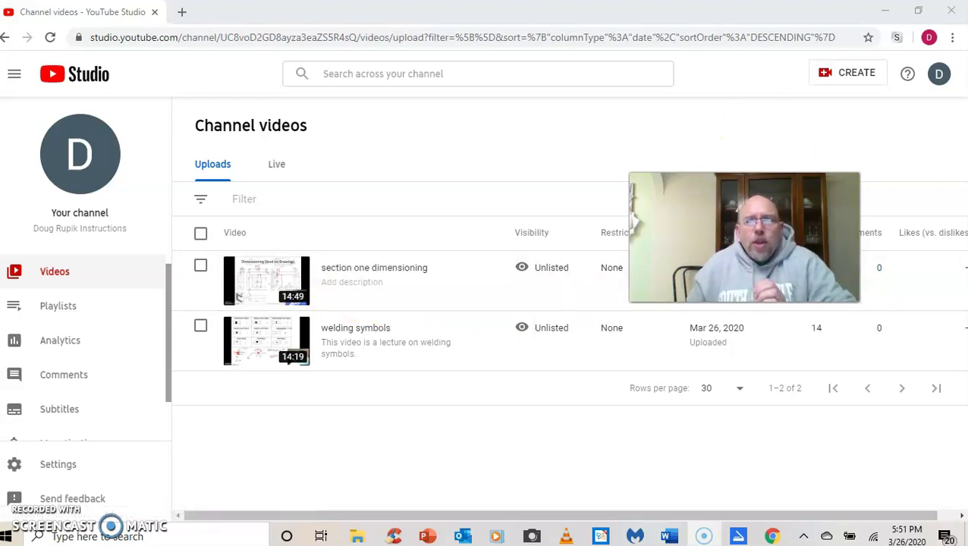
mouse_move(680, 304)
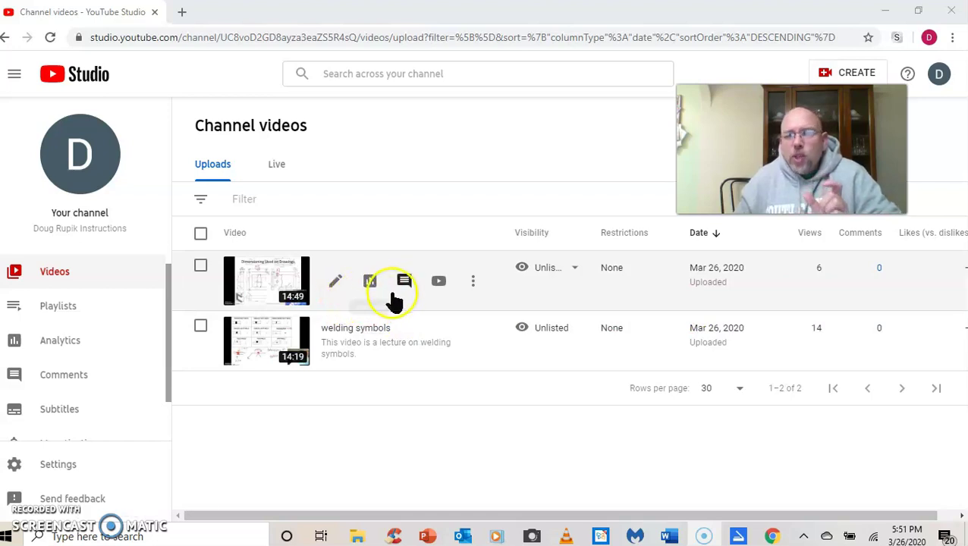
left_click(336, 287)
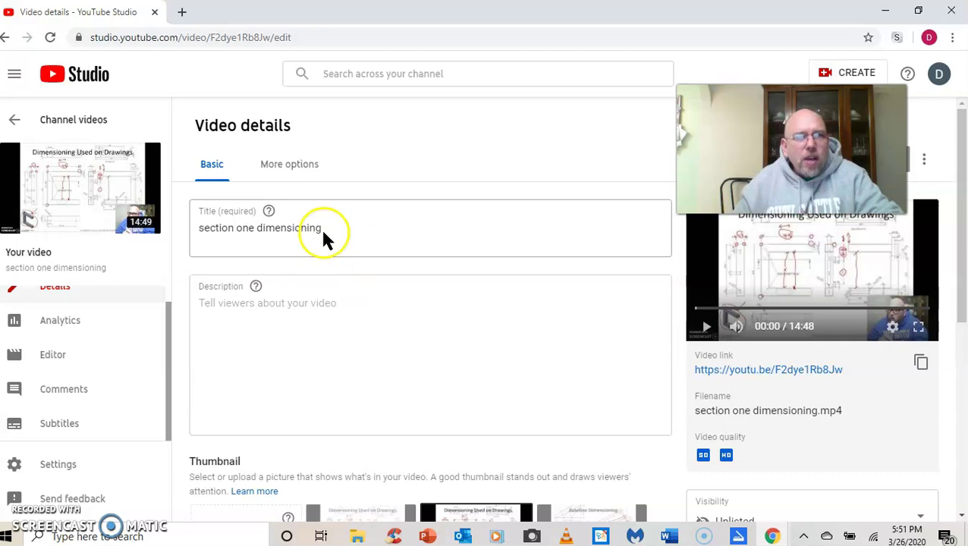
left_click(305, 164)
scroll(463, 243, "down", 10)
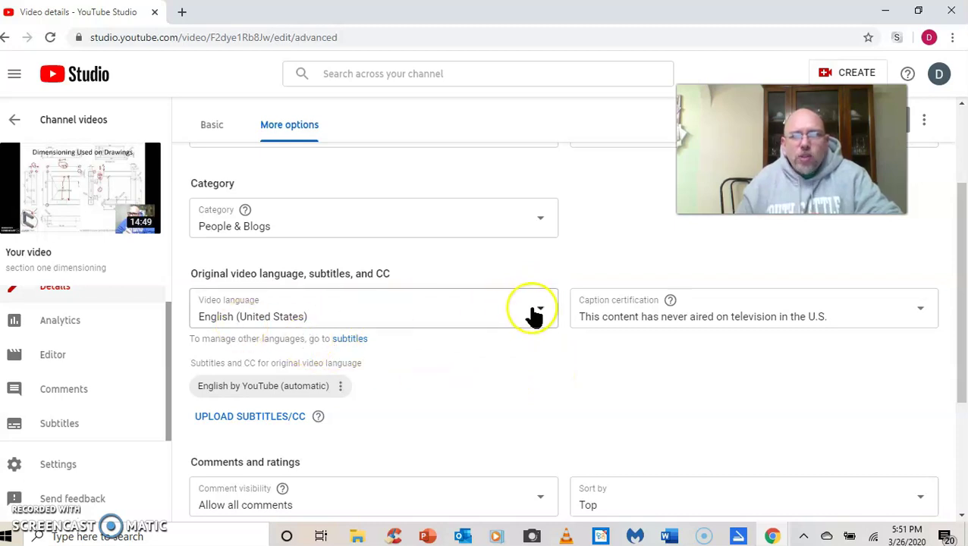
left_click(542, 314)
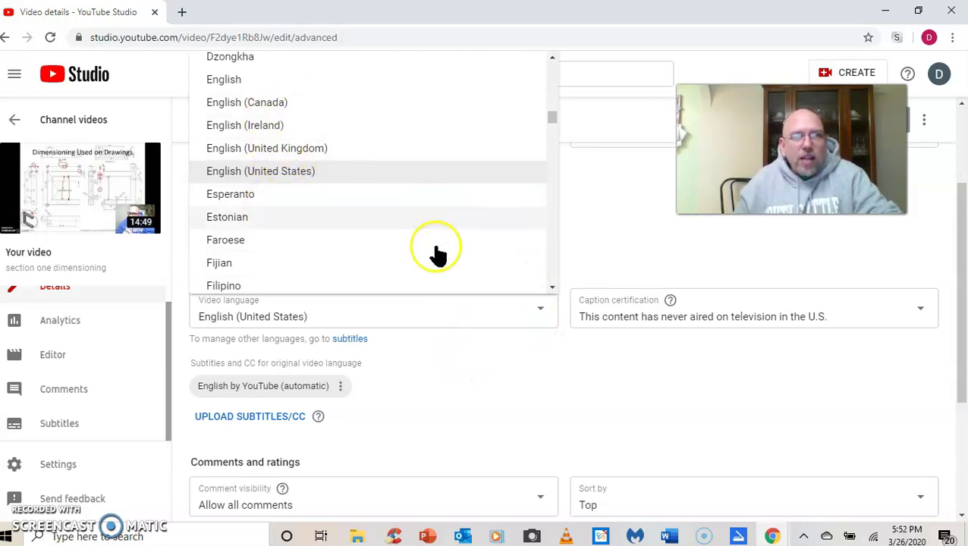
left_click(558, 421)
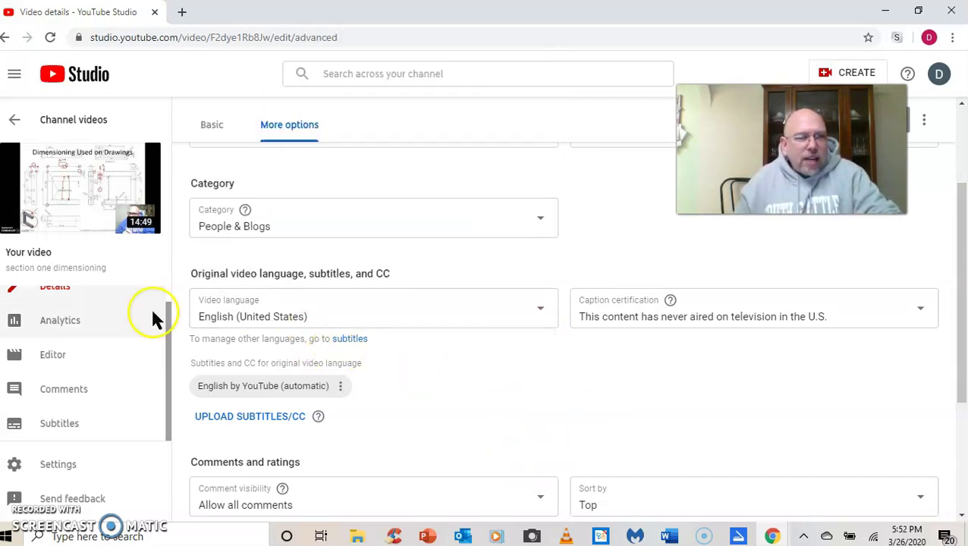
Review the basic title and description details, then return to the channel video list.
scroll(456, 311, "up", 2)
left_click(211, 165)
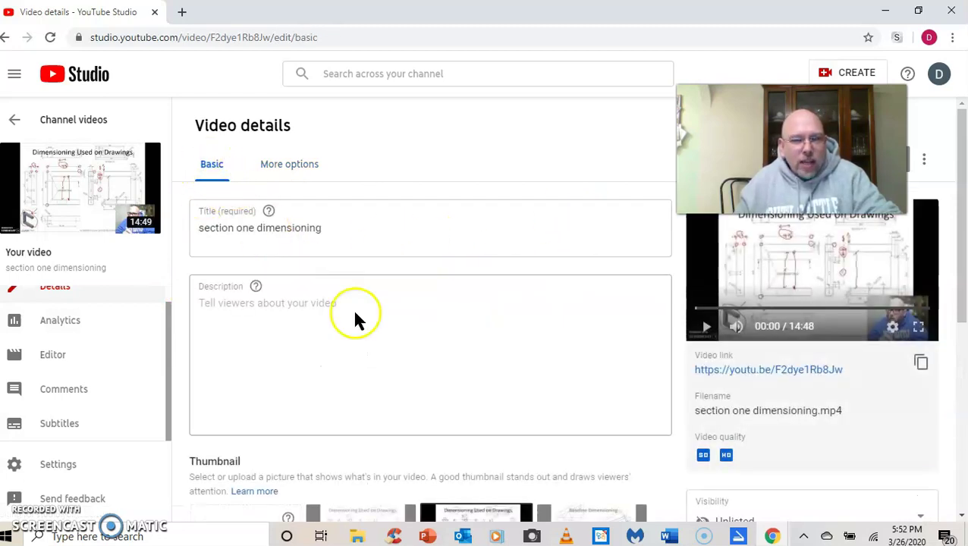
scroll(381, 345, "down", 3)
scroll(364, 342, "up", 3)
scroll(106, 334, "up", 1)
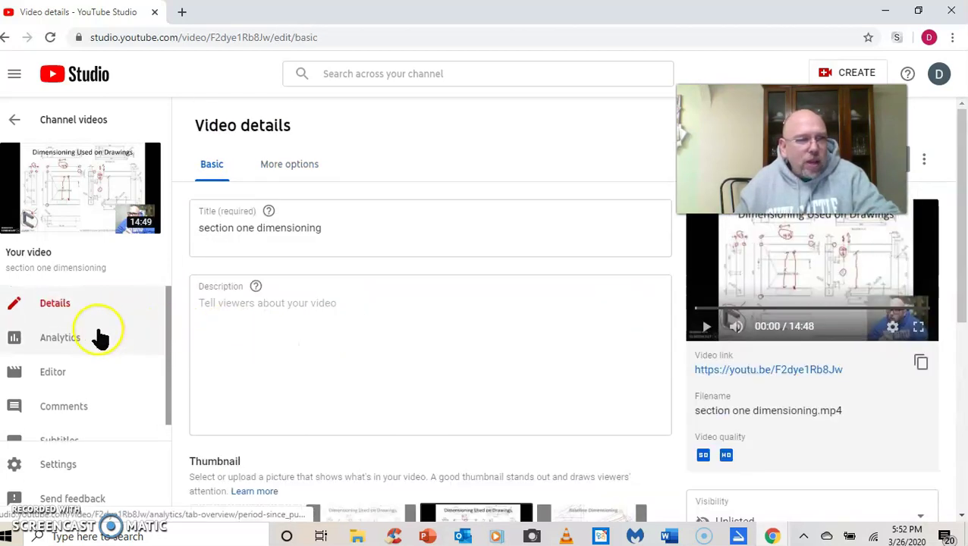
scroll(58, 319, "down", 1)
scroll(57, 303, "up", 1)
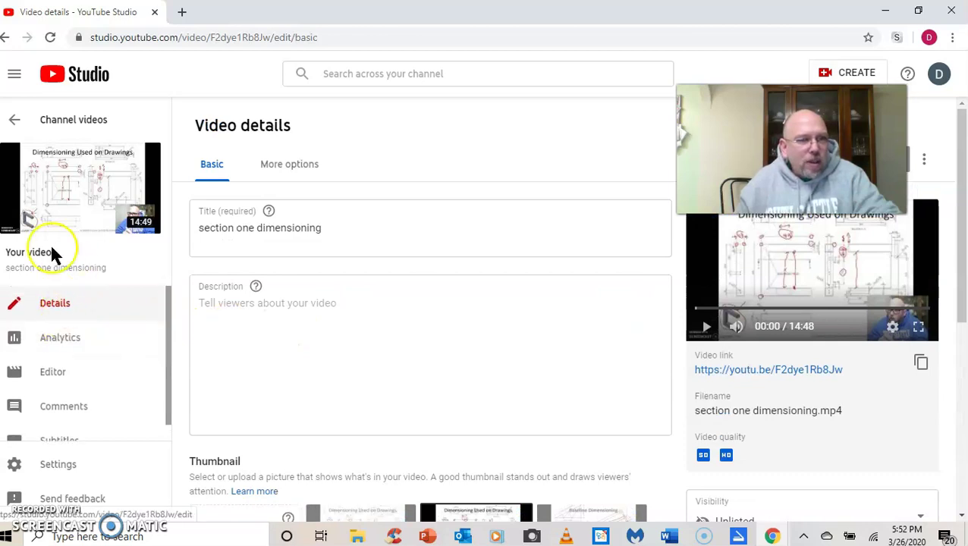
left_click(15, 121)
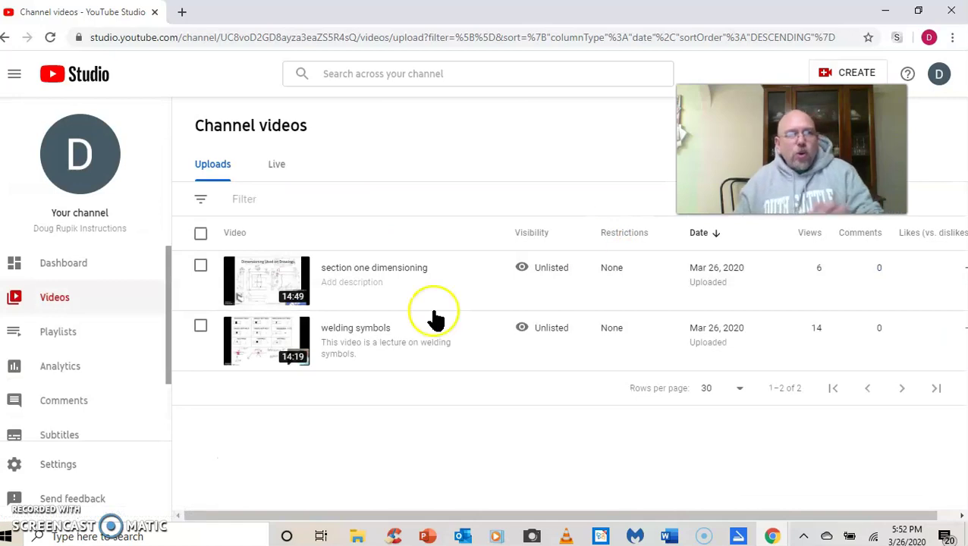
Reopen section one dimensioning's details and scroll through its advanced settings.
mouse_move(337, 287)
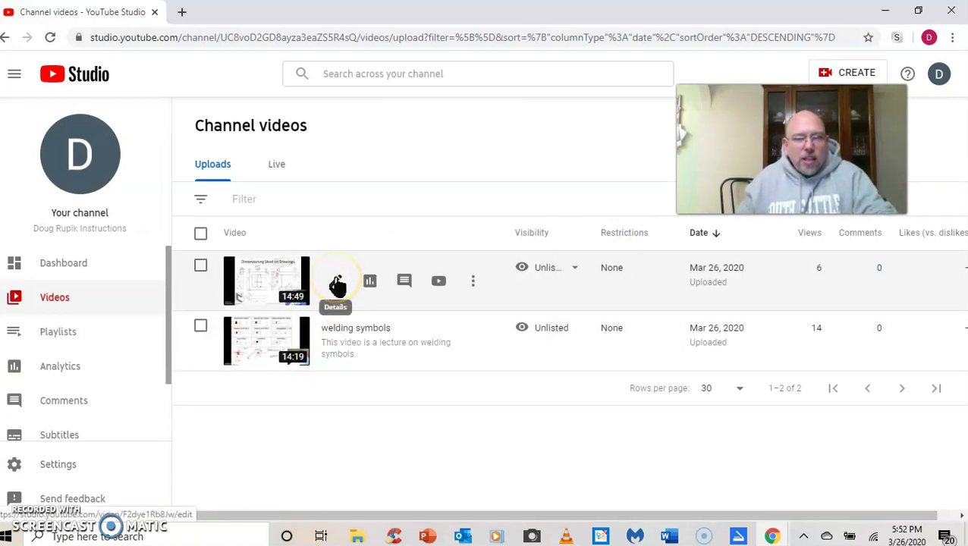
left_click(337, 285)
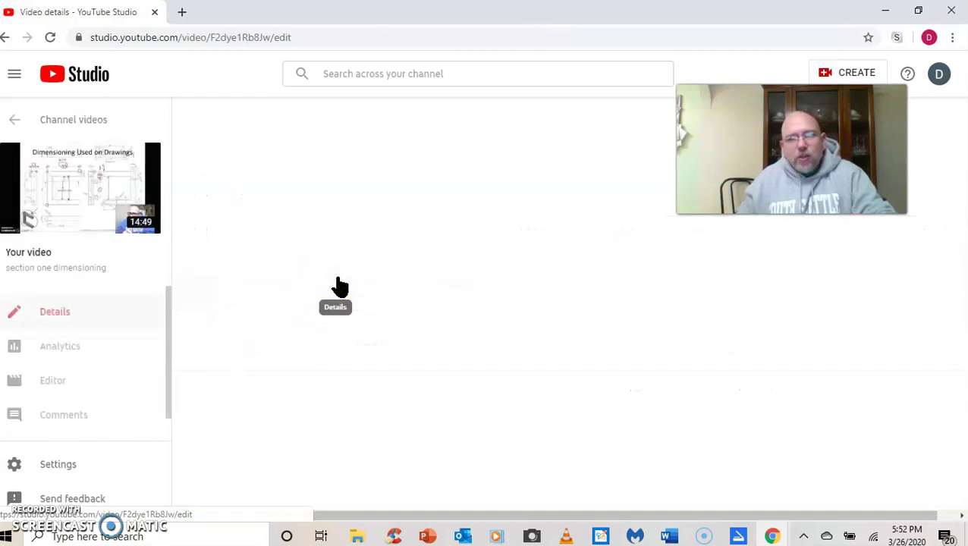
scroll(448, 275, "down", 5)
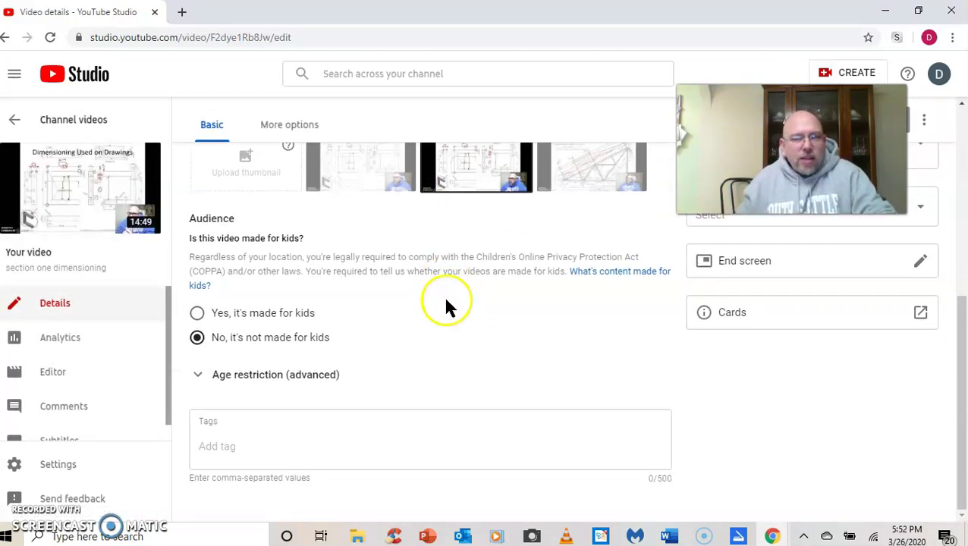
scroll(452, 357, "up", 5)
left_click(289, 165)
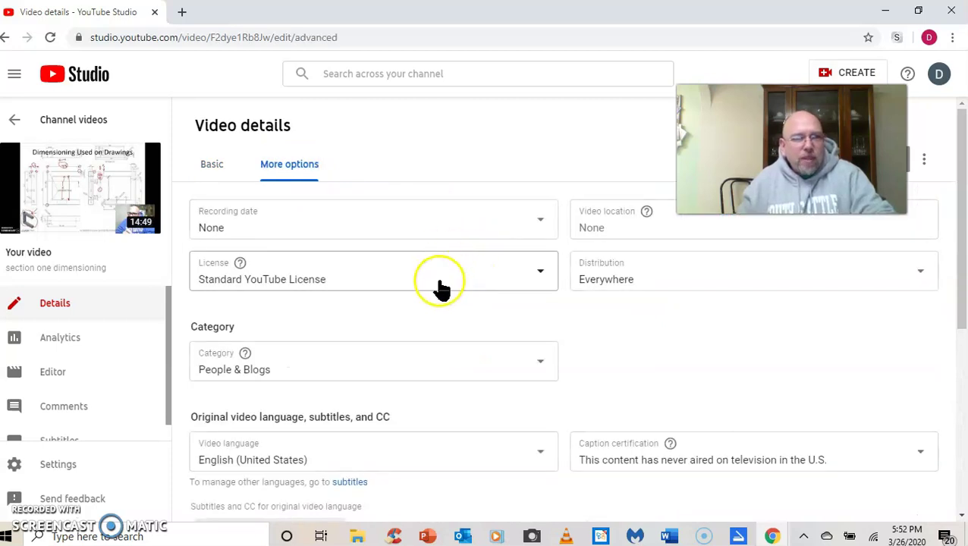
scroll(439, 295, "down", 2)
scroll(435, 295, "down", 2)
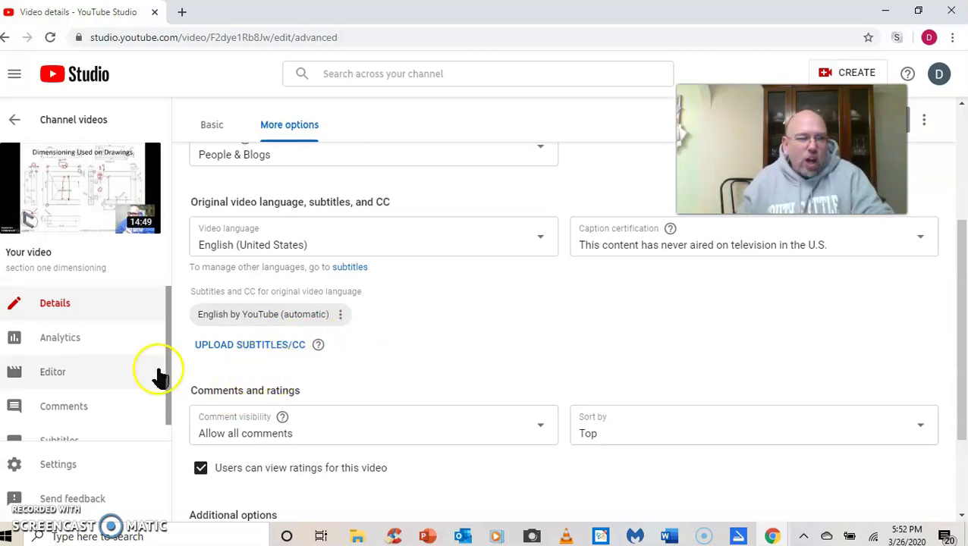
scroll(168, 364, "down", 1)
Check the published automatic English subtitles on the Subtitles page, then go back to Channel videos.
left_click(45, 427)
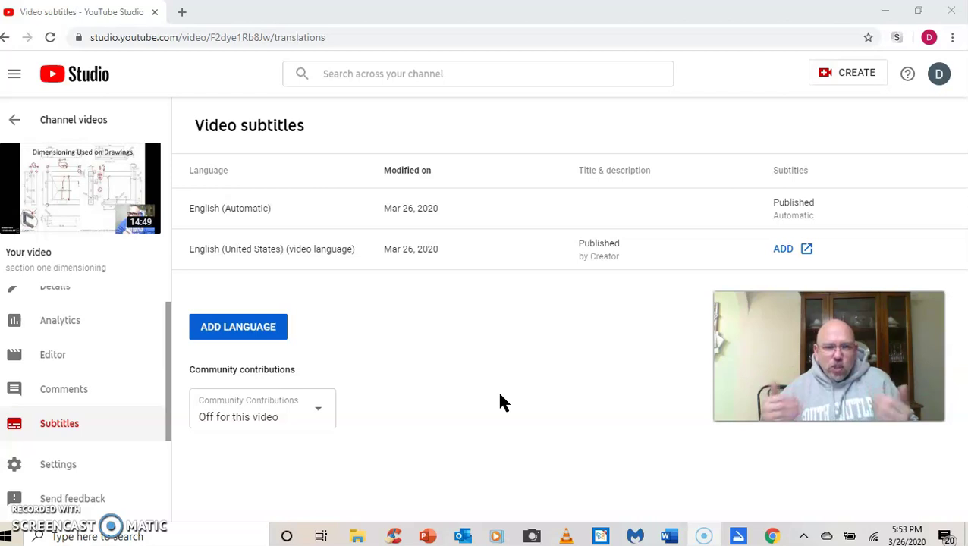
scroll(110, 357, "up", 1)
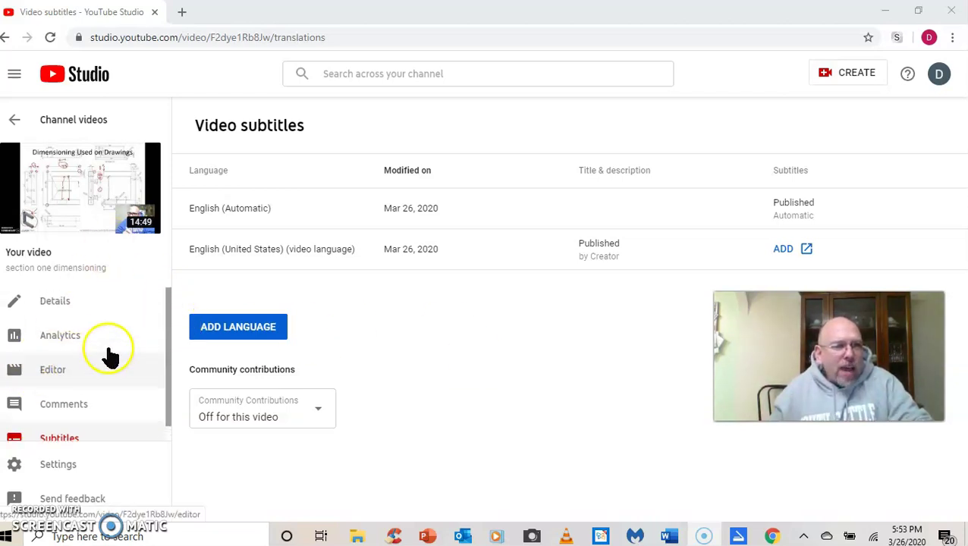
left_click(15, 119)
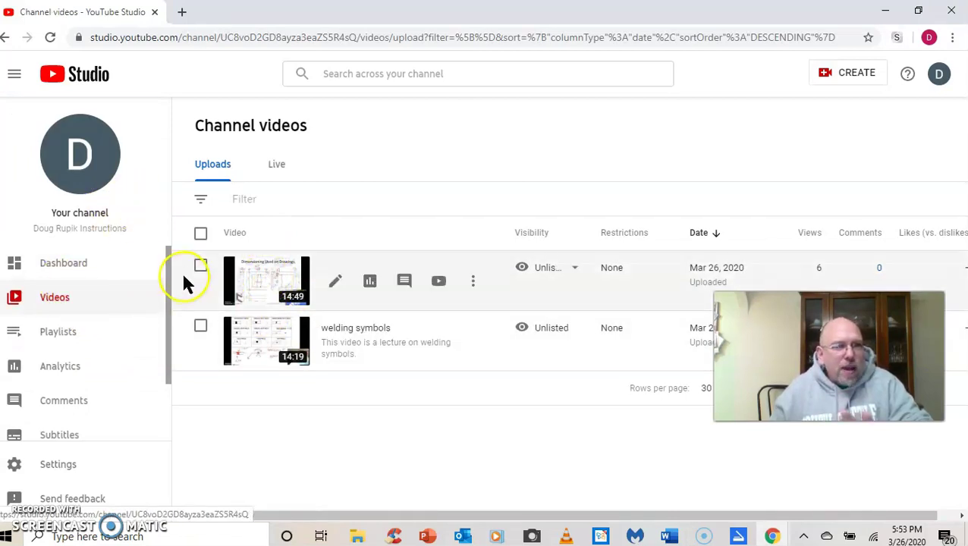
Open the channel's YouTube page in a new tab and list Your videos.
left_click(83, 158)
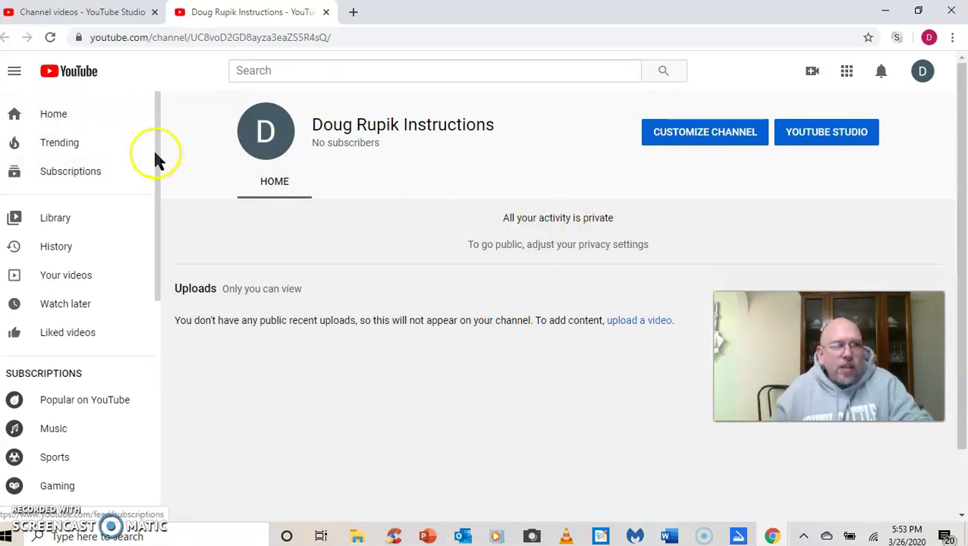
scroll(155, 167, "down", 1)
scroll(159, 159, "up", 1)
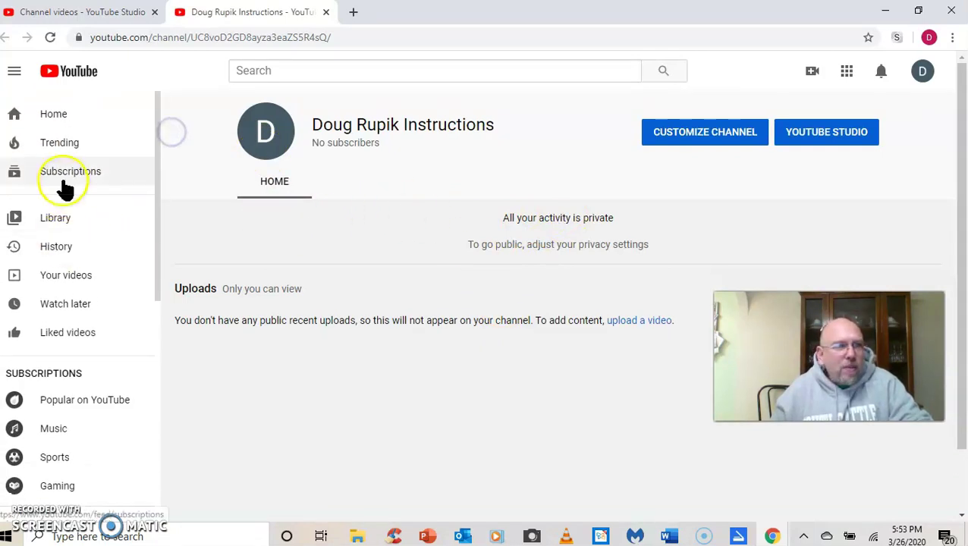
left_click(70, 278)
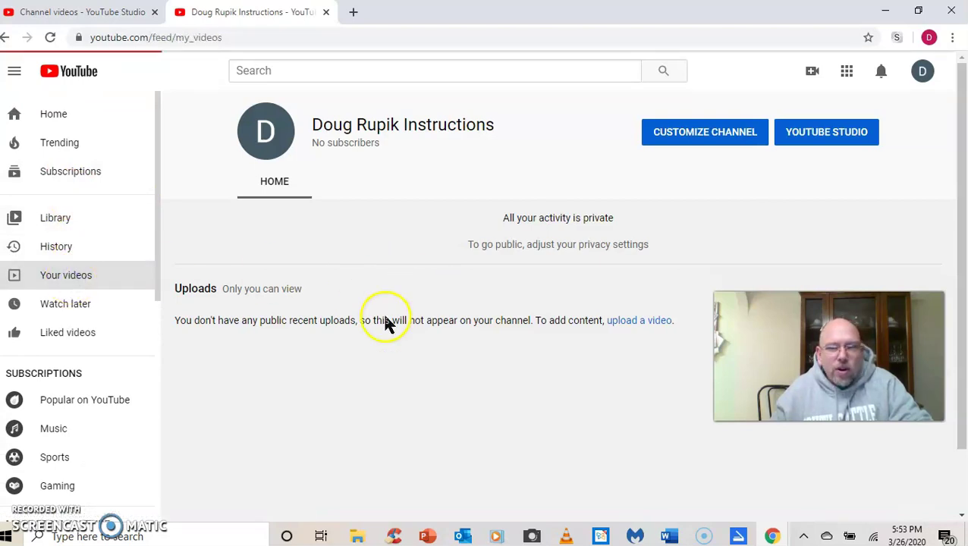